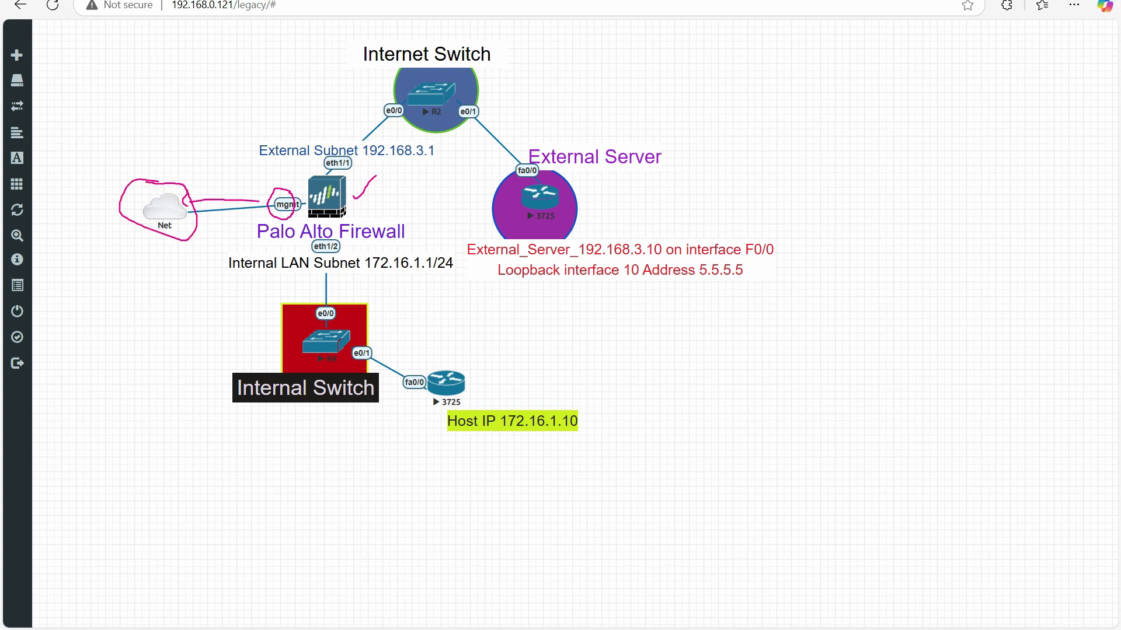
pyautogui.press('Escape')
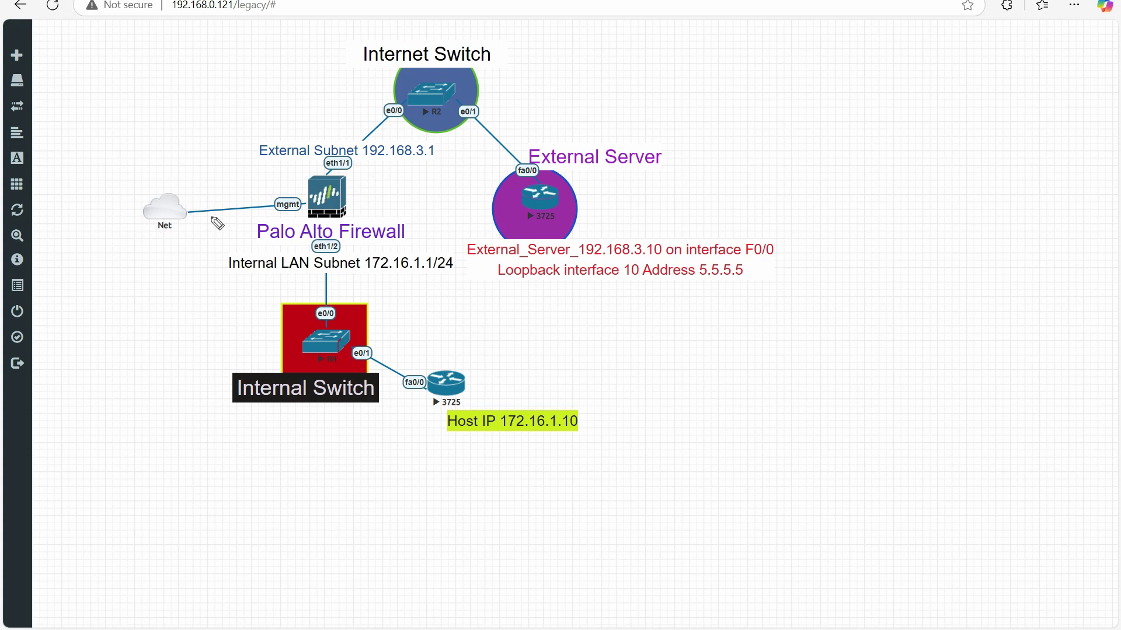
pyautogui.moveTo(191, 199)
pyautogui.mouseDown()
pyautogui.moveTo(146, 230)
pyautogui.moveTo(191, 213)
pyautogui.mouseUp()
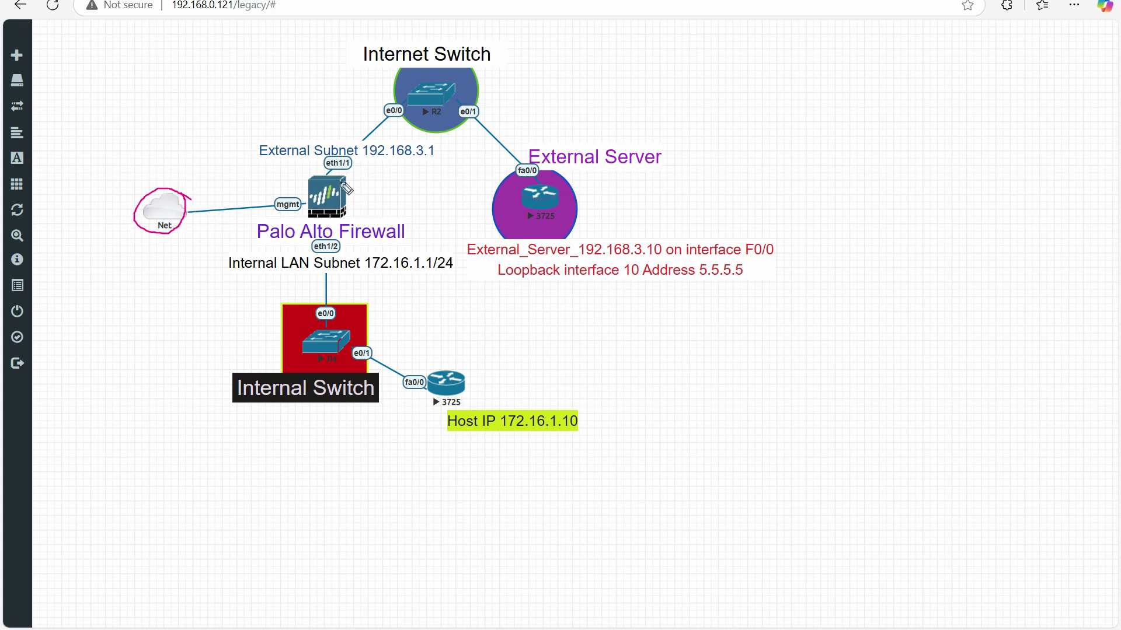
pyautogui.moveTo(354, 165); pyautogui.dragTo(369, 164)
pyautogui.moveTo(240, 148); pyautogui.dragTo(261, 139)
pyautogui.moveTo(369, 158); pyautogui.dragTo(426, 159)
pyautogui.moveTo(482, 75); pyautogui.dragTo(508, 66)
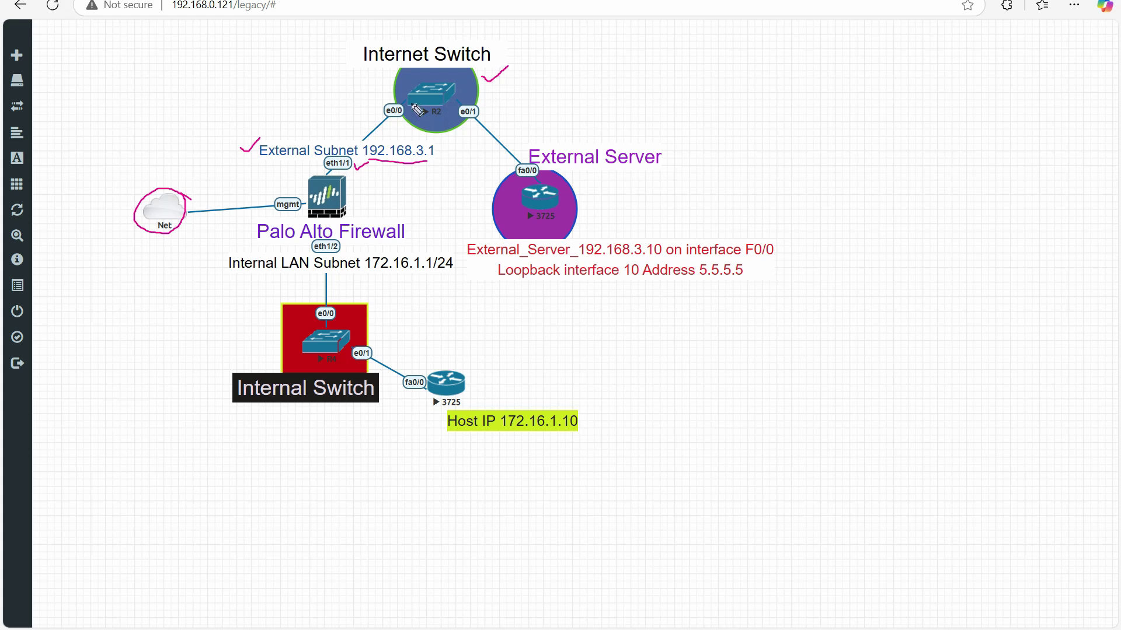
pyautogui.moveTo(495, 47)
pyautogui.mouseDown()
pyautogui.moveTo(403, 29)
pyautogui.moveTo(380, 67)
pyautogui.moveTo(495, 54)
pyautogui.mouseUp()
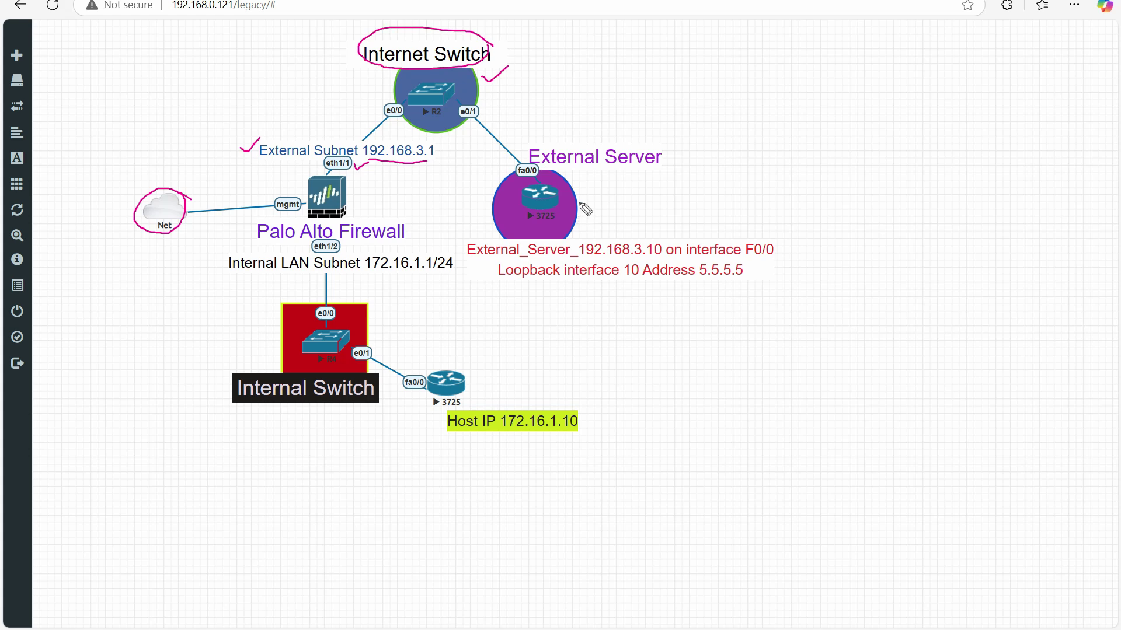
pyautogui.moveTo(579, 199); pyautogui.dragTo(616, 189)
pyautogui.moveTo(610, 258); pyautogui.dragTo(659, 257)
pyautogui.moveTo(684, 279); pyautogui.dragTo(746, 275)
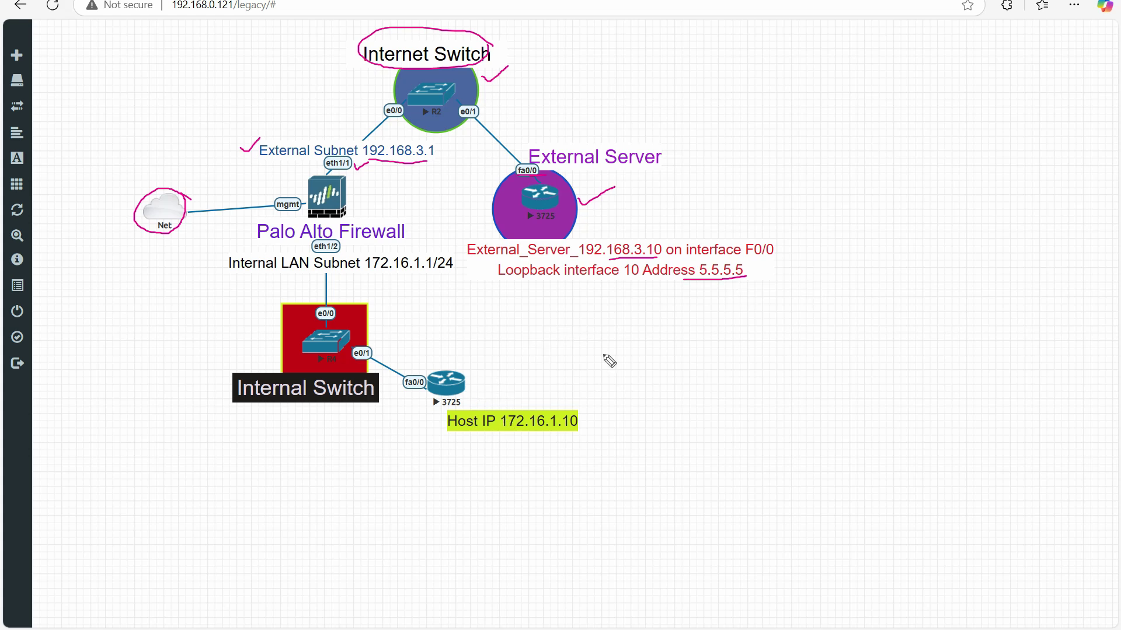
pyautogui.moveTo(470, 379); pyautogui.dragTo(491, 372)
pyautogui.moveTo(752, 272); pyautogui.dragTo(775, 262)
pyautogui.press('Escape')
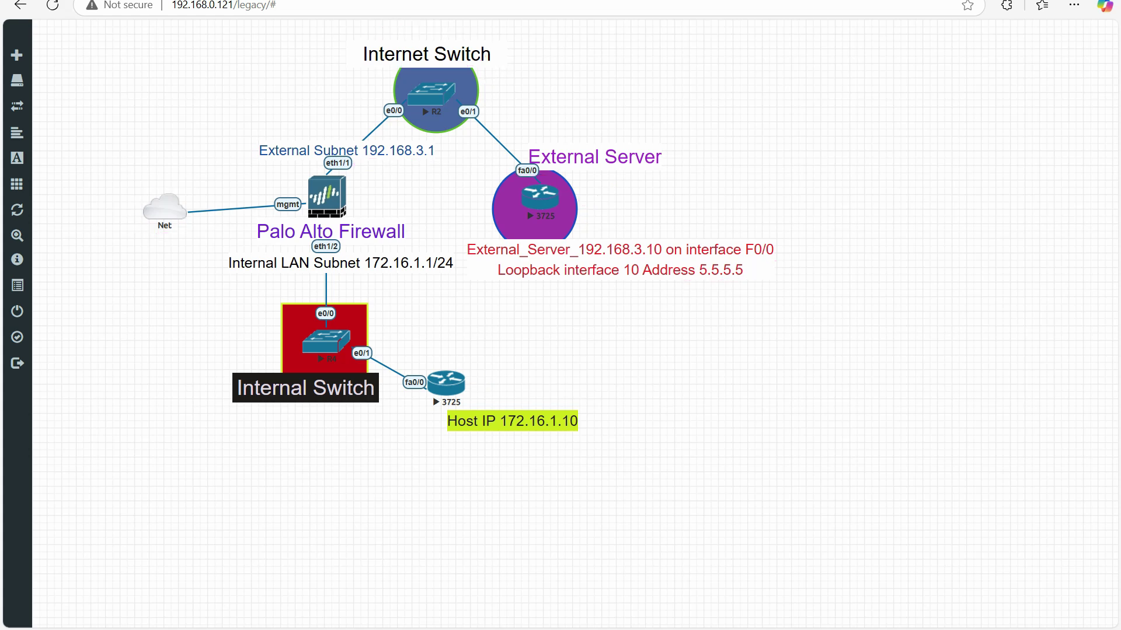
# Step: Open the External Server router's console, place its window beside the topology, and enter privileged EXEC mode with en
pyautogui.click(540, 205)
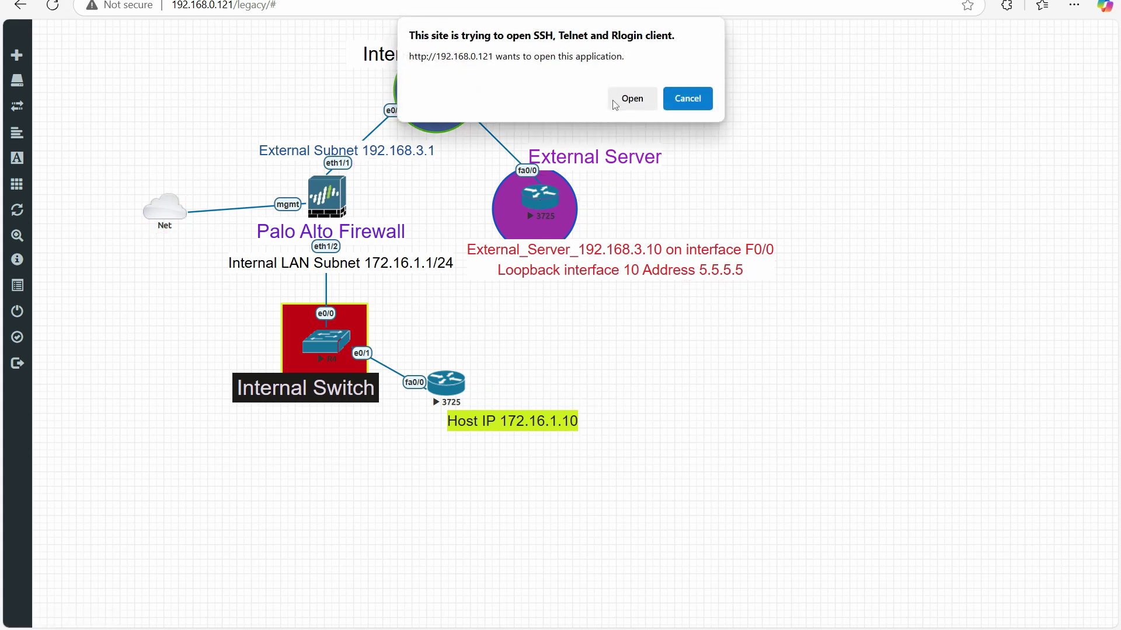
pyautogui.click(630, 95)
pyautogui.moveTo(287, 42); pyautogui.dragTo(875, 79)
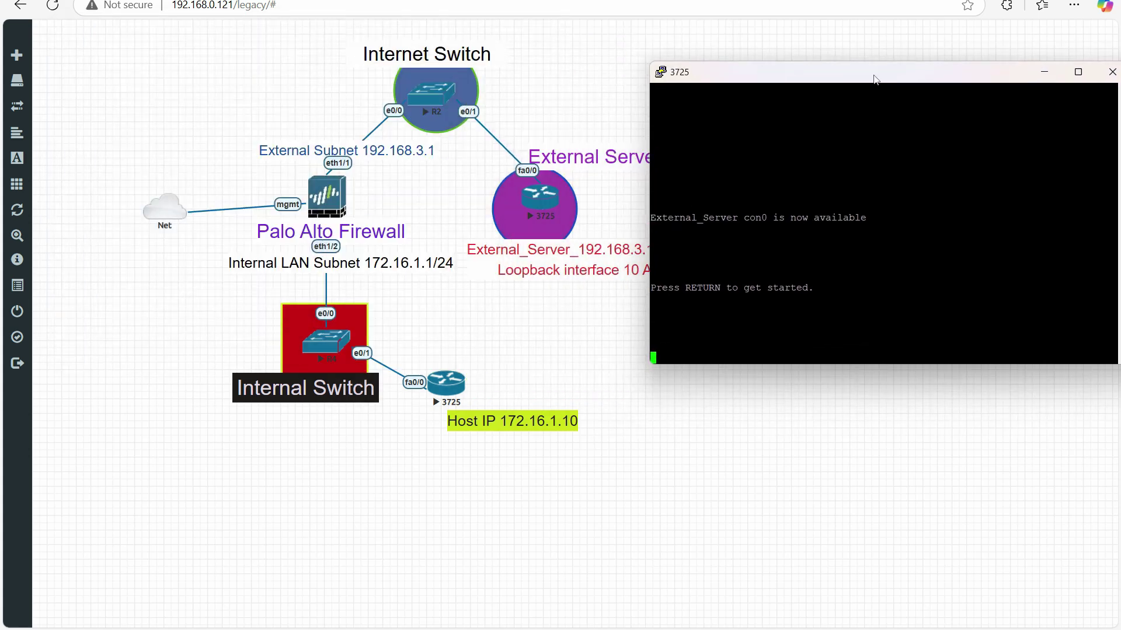
pyautogui.press('Return')
pyautogui.press('Return')
pyautogui.press('Return')
pyautogui.write('en')
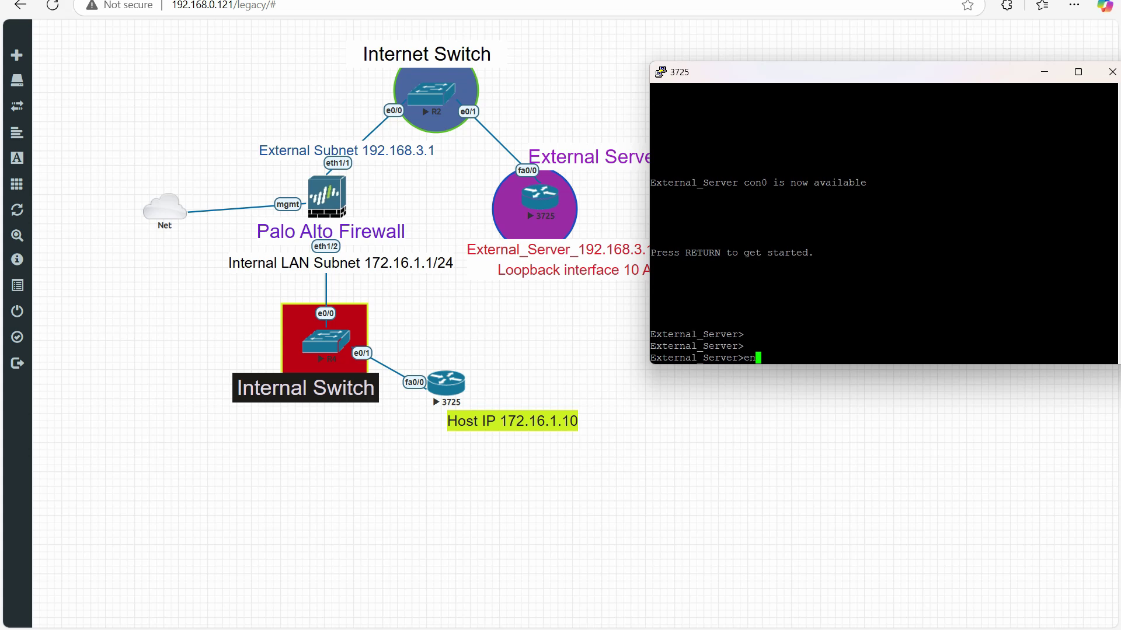
pyautogui.press('Return')
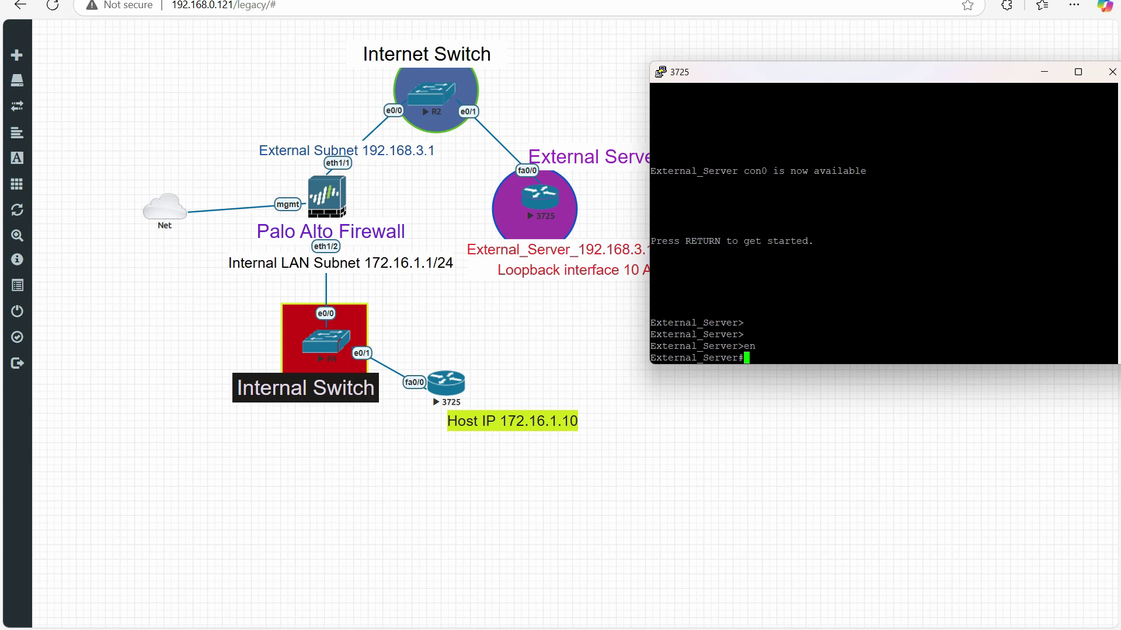
pyautogui.moveTo(489, 190)
pyautogui.mouseDown()
pyautogui.moveTo(421, 224)
pyautogui.moveTo(417, 249)
pyautogui.moveTo(423, 238)
pyautogui.mouseUp()
pyautogui.moveTo(370, 274); pyautogui.dragTo(430, 276)
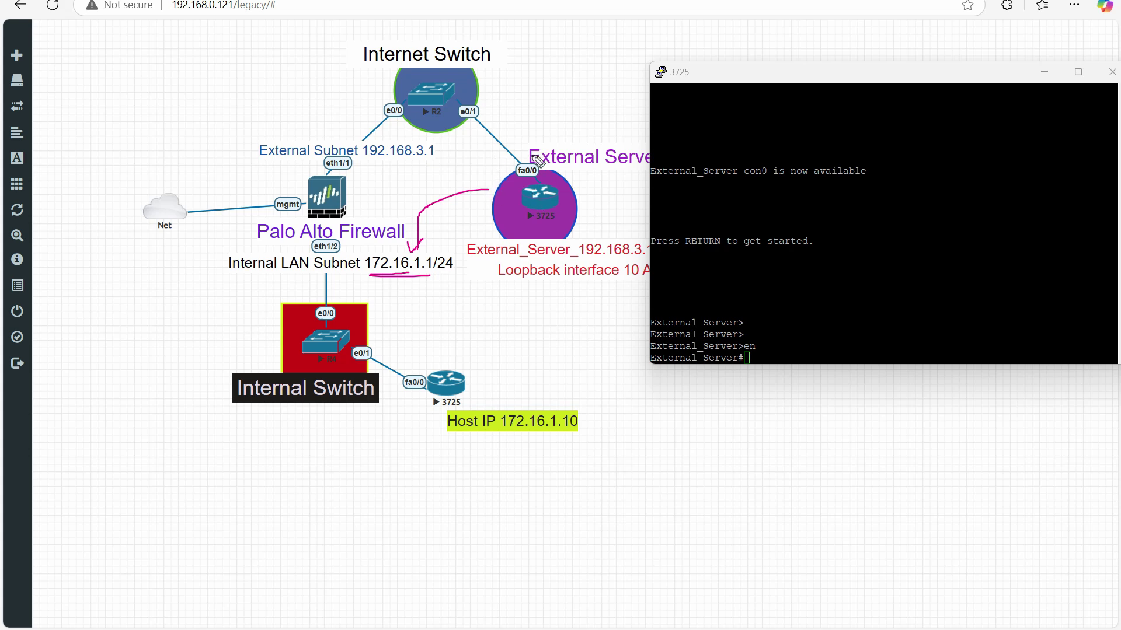
pyautogui.moveTo(537, 161); pyautogui.dragTo(529, 171)
pyautogui.moveTo(505, 287); pyautogui.dragTo(587, 284)
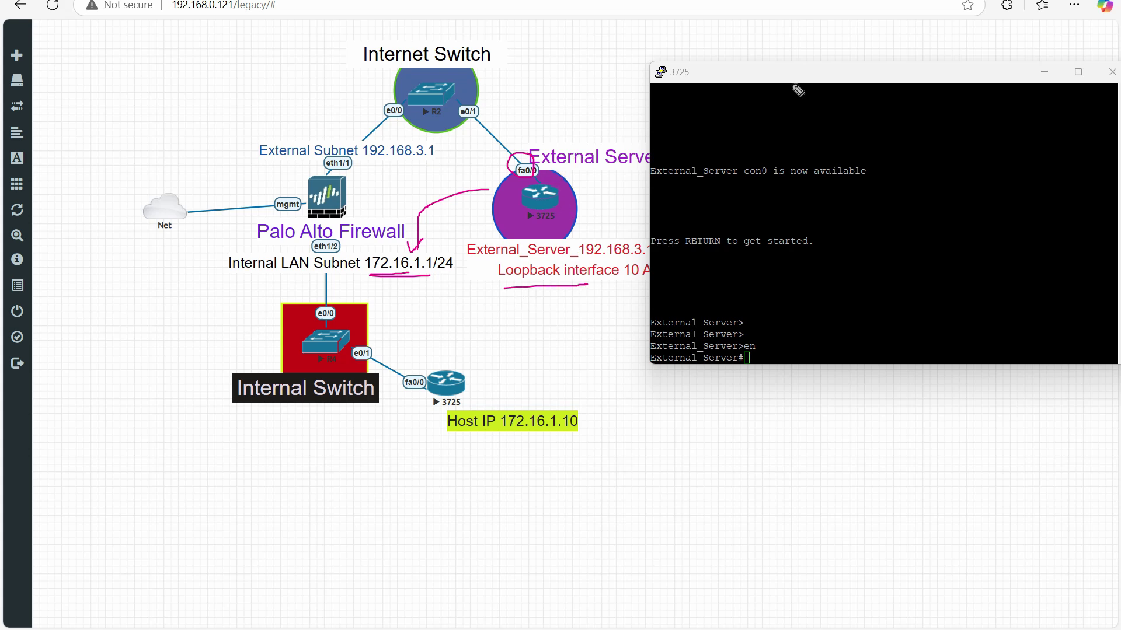
# Step: Show the brief IP interface summary on the external server with sh ip int brief
pyautogui.click(878, 275)
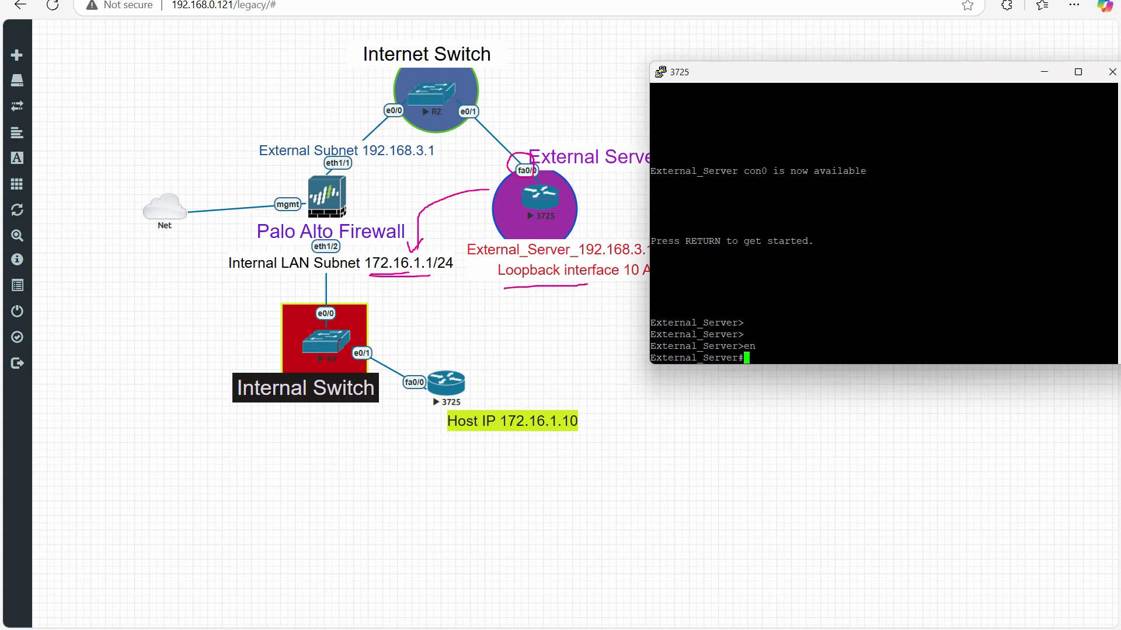
pyautogui.write('sh ip int br')
pyautogui.press('Return')
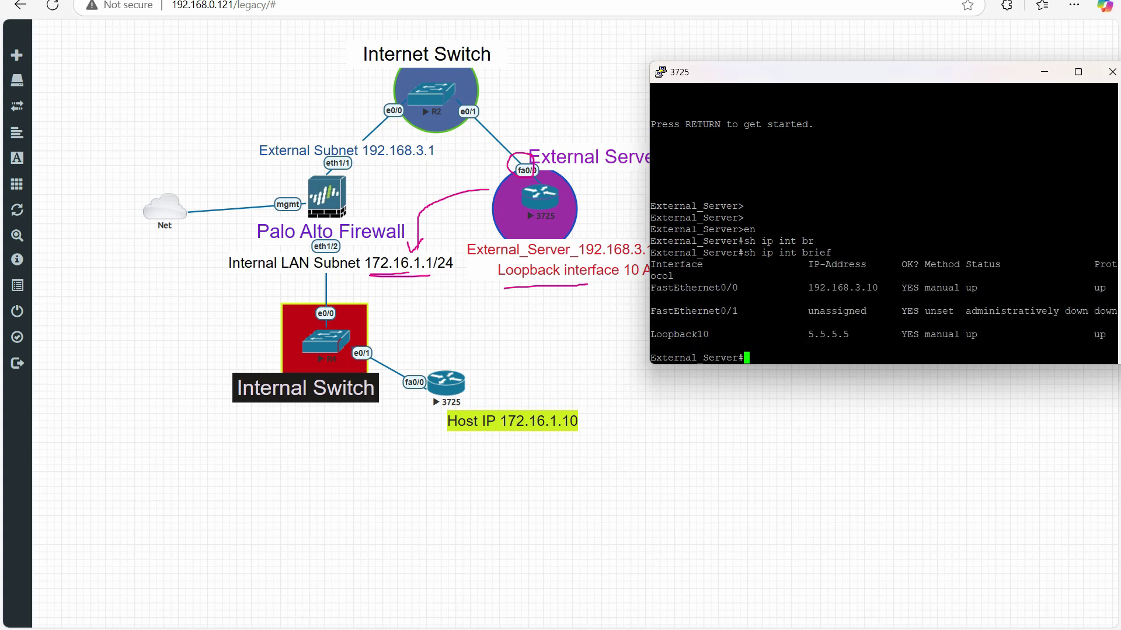
# Step: Show the running configuration of interface FastEthernet0/0 on the external server, reusing the interface name from the summary
pyautogui.doubleClick(717, 288)
pyautogui.write('s')
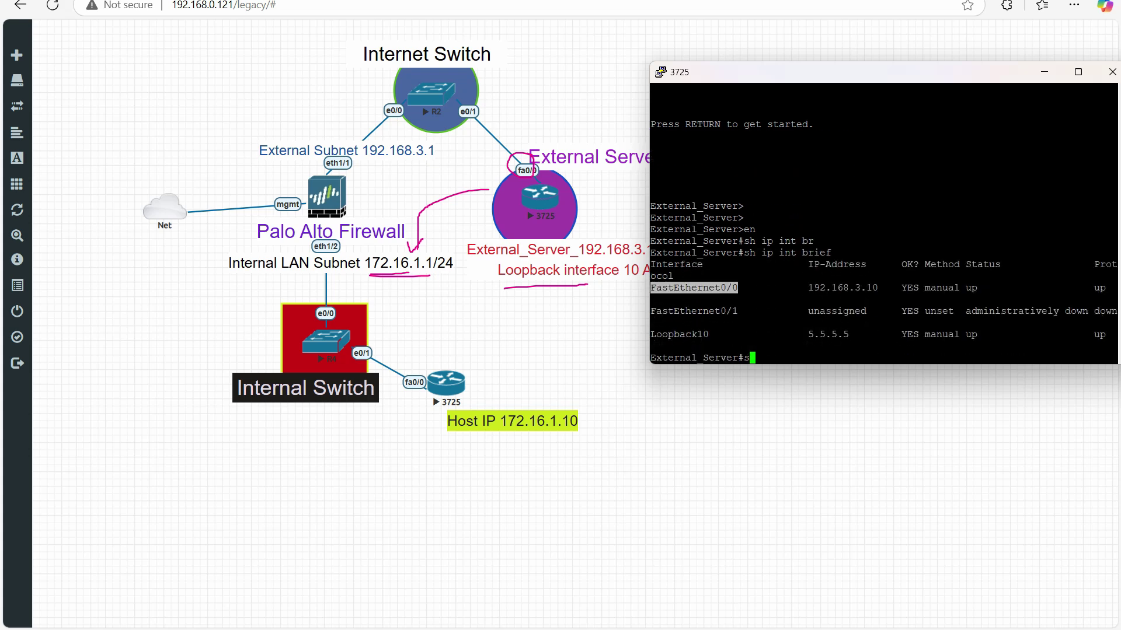
pyautogui.write('h run')
pyautogui.press('Tab')
pyautogui.write('in')
pyautogui.press('Tab')
pyautogui.write('FastEthernet0/0')
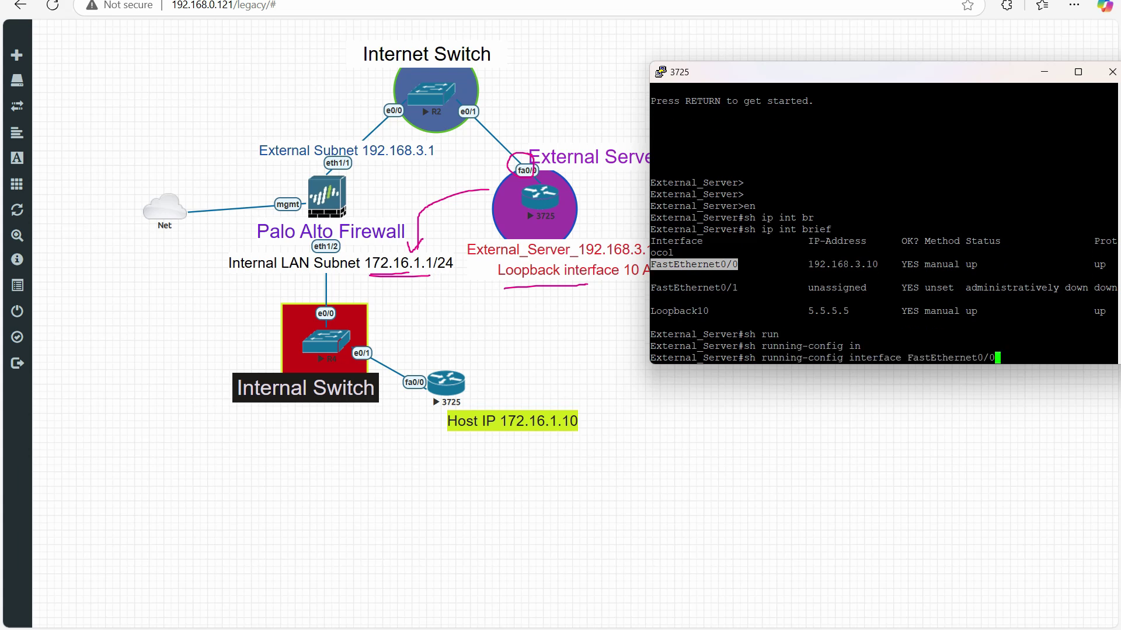
pyautogui.press('Return')
pyautogui.press('Escape')
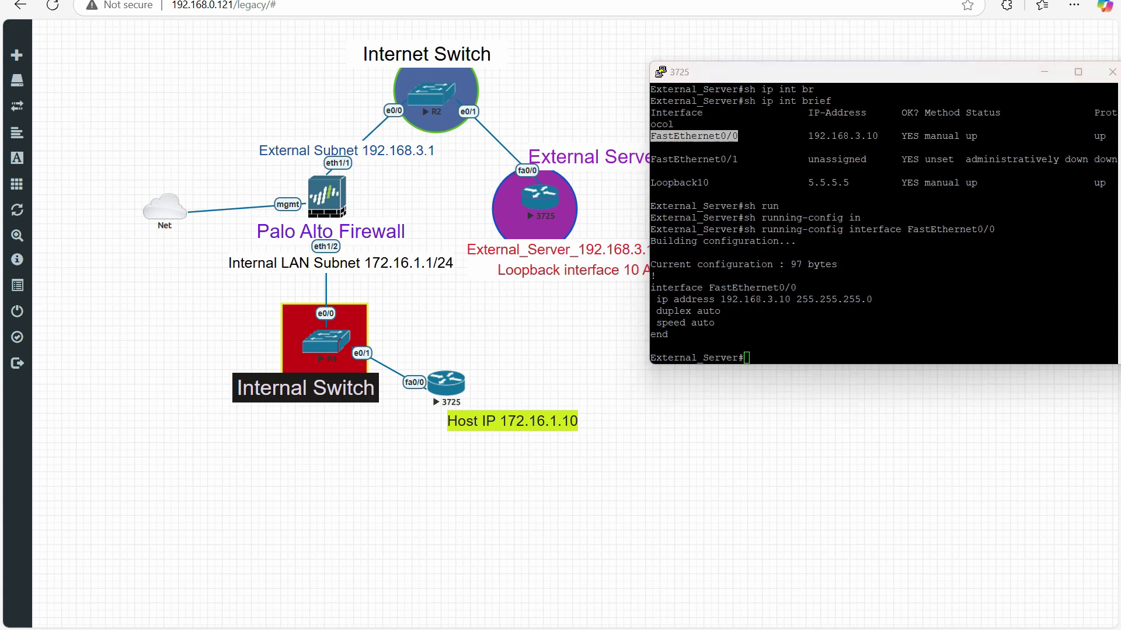
# Step: Move the console window clear of the External Server labels and run sh ip int brief again
pyautogui.moveTo(736, 81); pyautogui.dragTo(497, 294)
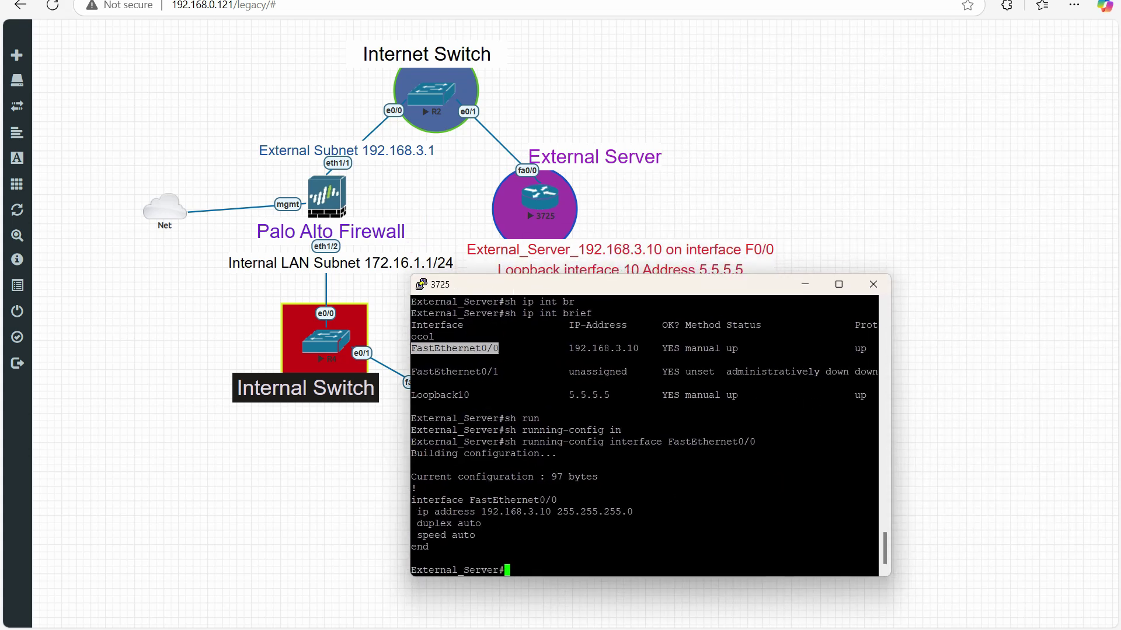
pyautogui.write('sh ip int br')
pyautogui.press('Tab')
pyautogui.press('Return')
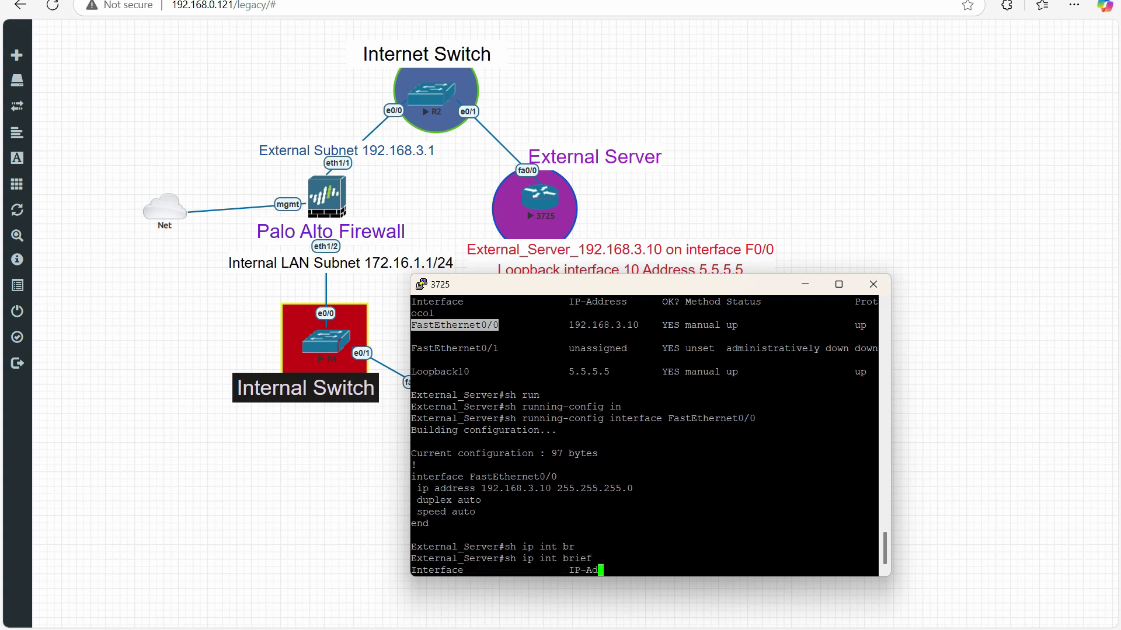
# Step: Show the running configuration of interface Loopback10 on the external server
pyautogui.doubleClick(440, 547)
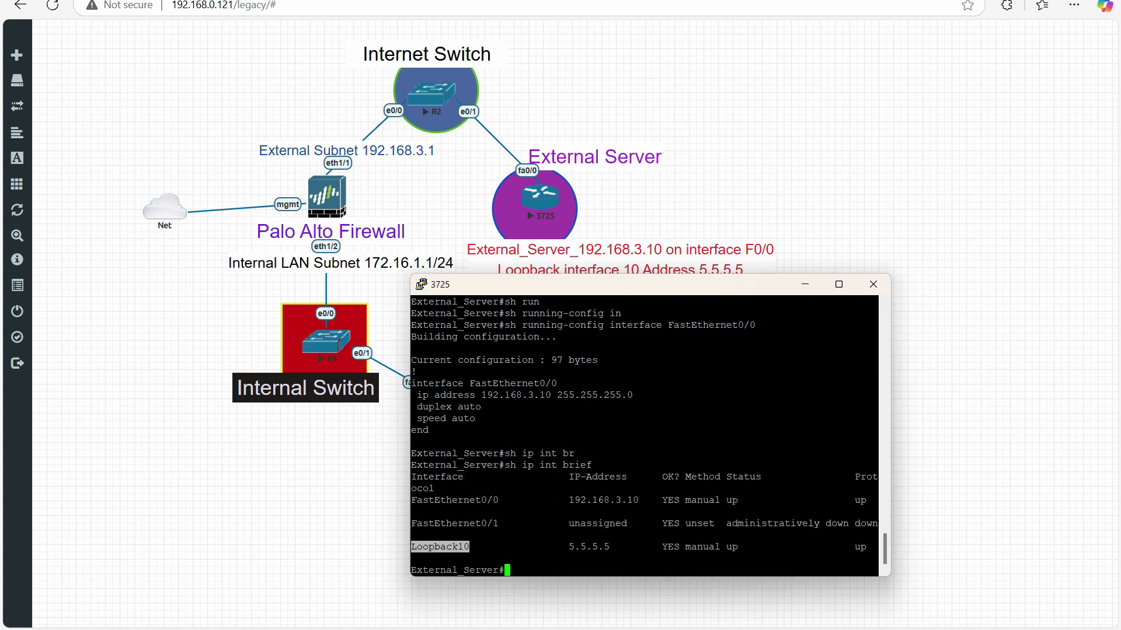
pyautogui.write('sh ru')
pyautogui.press('Tab')
pyautogui.press('BackSpace')
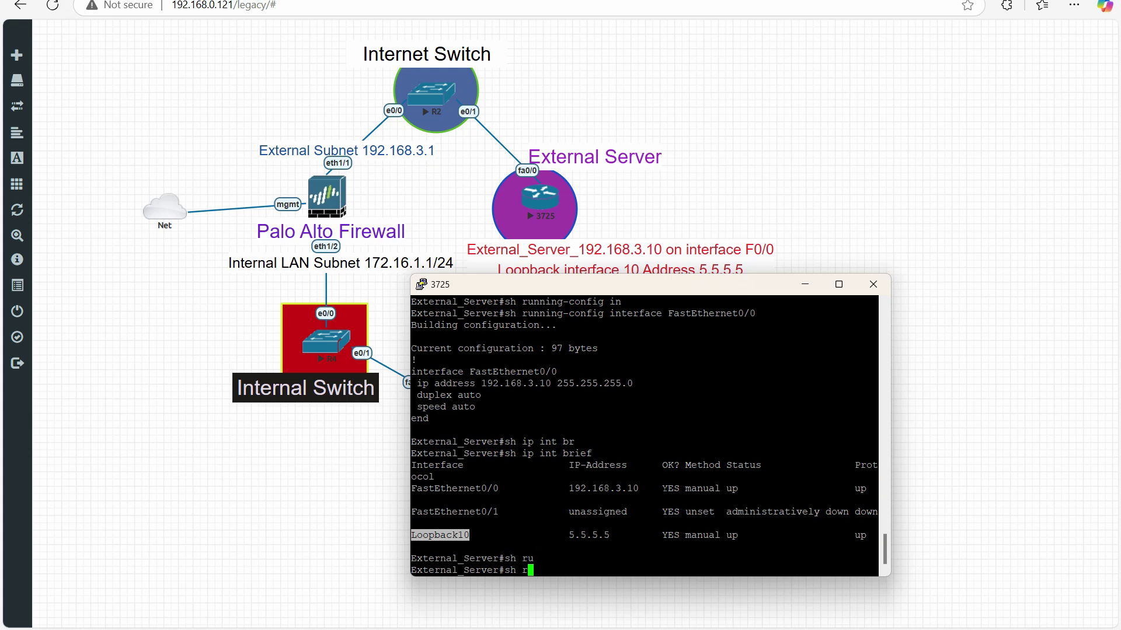
pyautogui.write('un')
pyautogui.press('Tab')
pyautogui.write('in')
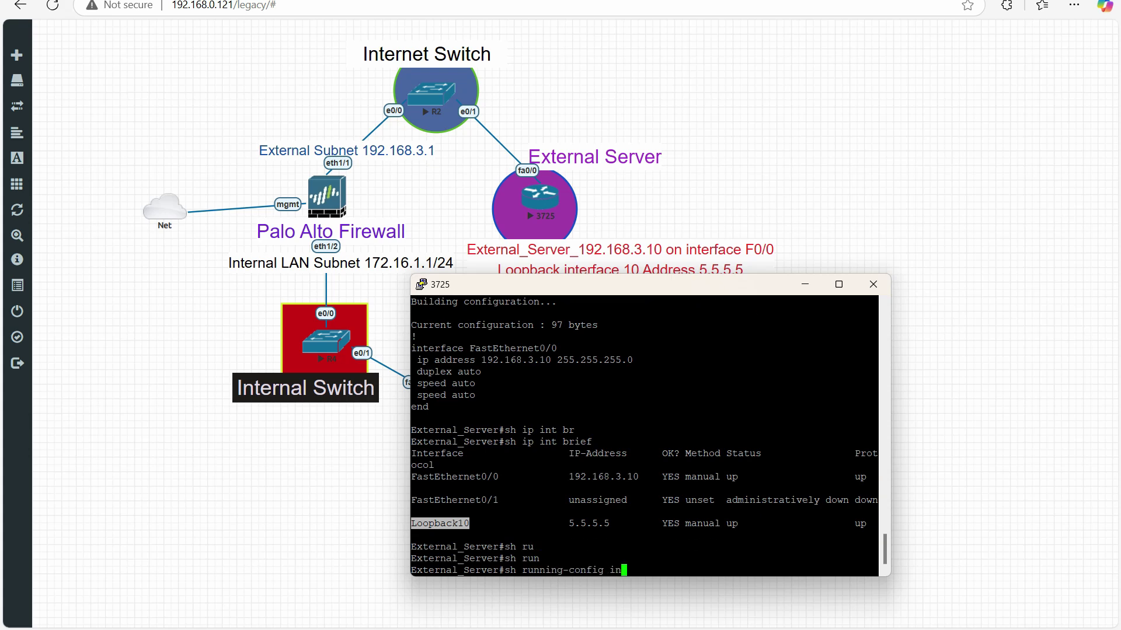
pyautogui.press('Tab')
pyautogui.write('Loopback10')
pyautogui.press('Return')
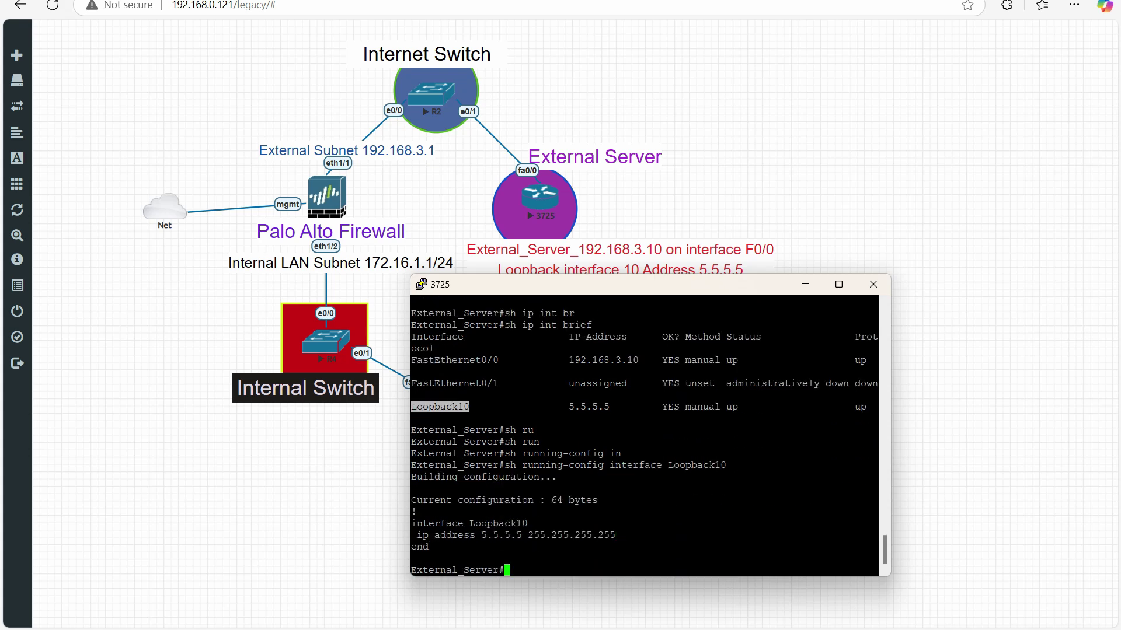
# Step: Filter the external server's running configuration for static routes with sh run | i ip route and examine the resulting line
pyautogui.moveTo(604, 287)
pyautogui.mouseDown()
pyautogui.moveTo(622, 346)
pyautogui.moveTo(609, 298)
pyautogui.mouseUp()
pyautogui.write('sh run')
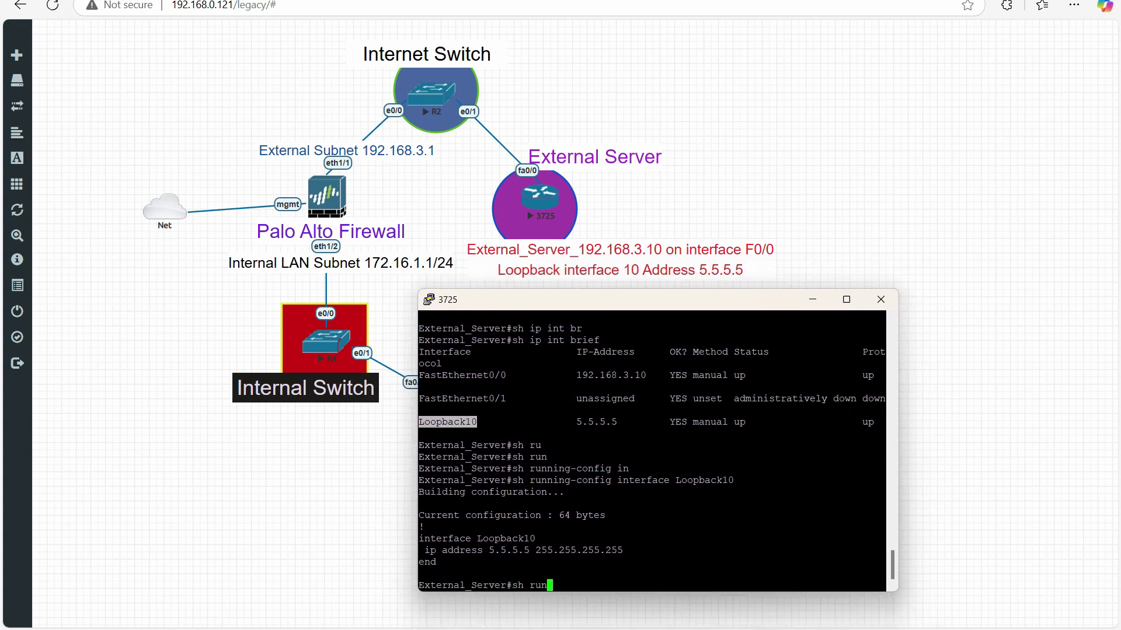
pyautogui.write(' | i  ip route')
pyautogui.press('Return')
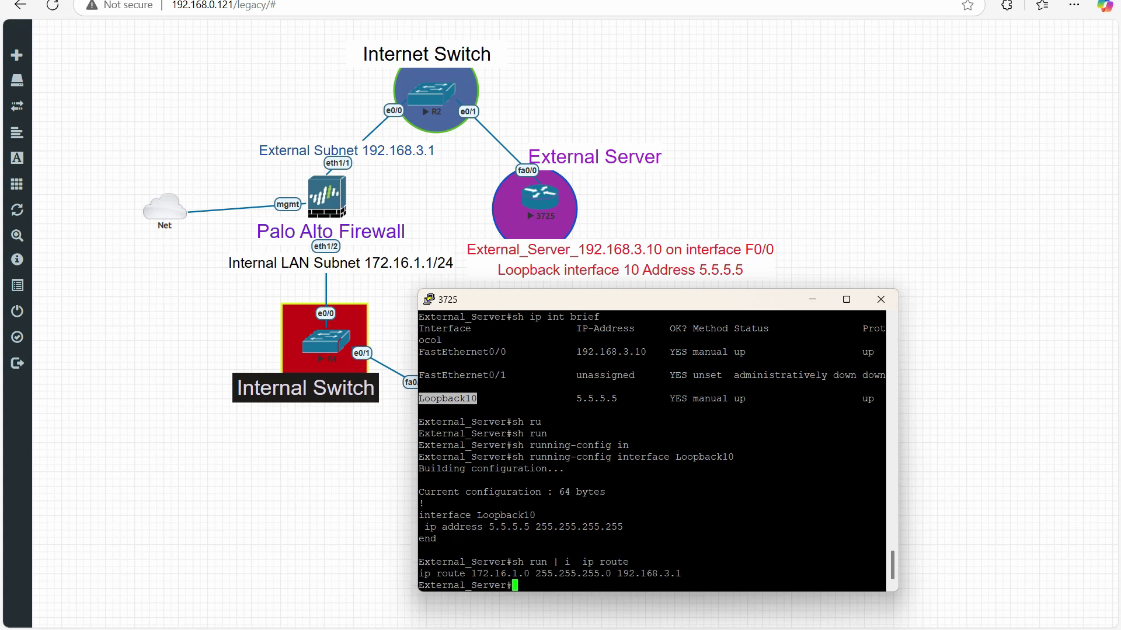
pyautogui.moveTo(425, 573); pyautogui.dragTo(669, 573)
pyautogui.click(669, 575)
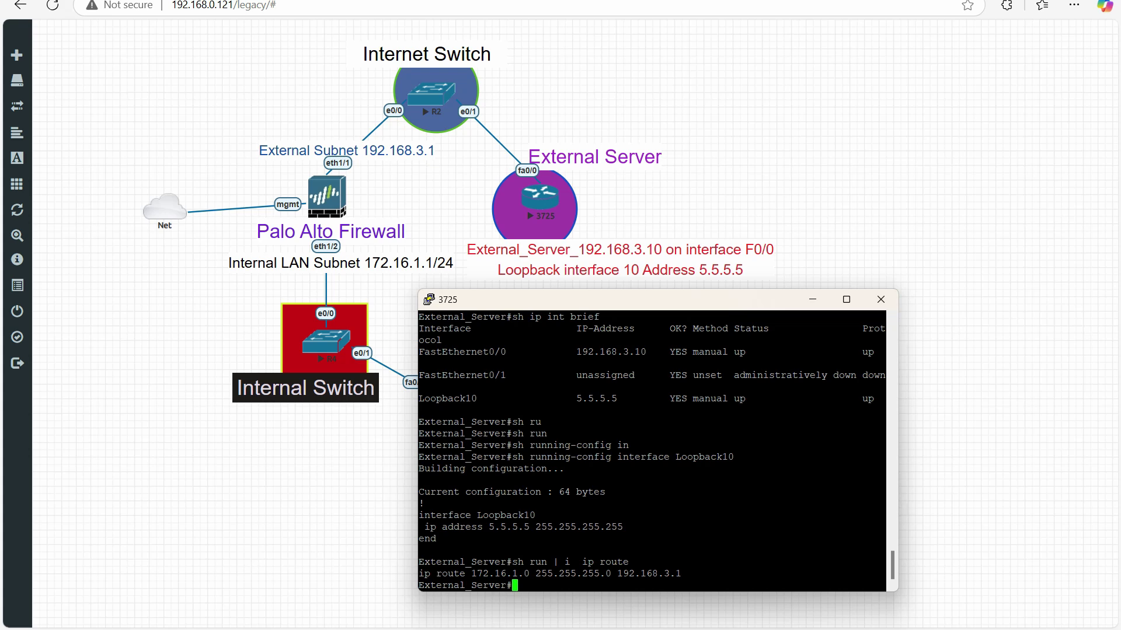
# Step: Move the external server's console window aside and close its session
pyautogui.moveTo(534, 303); pyautogui.dragTo(737, 260)
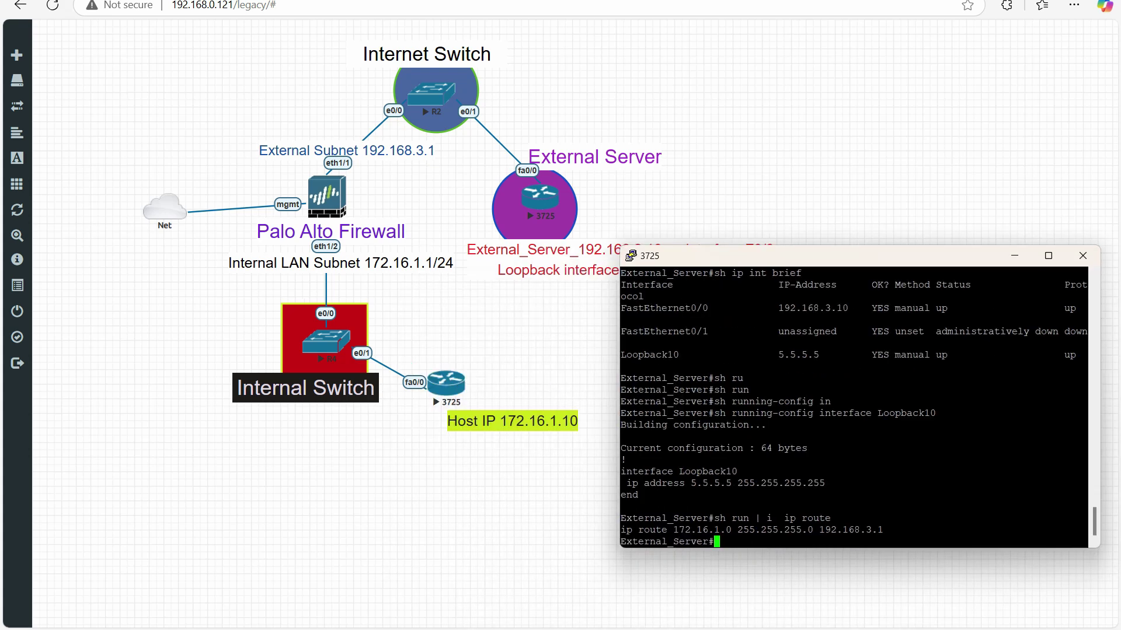
pyautogui.click(1082, 256)
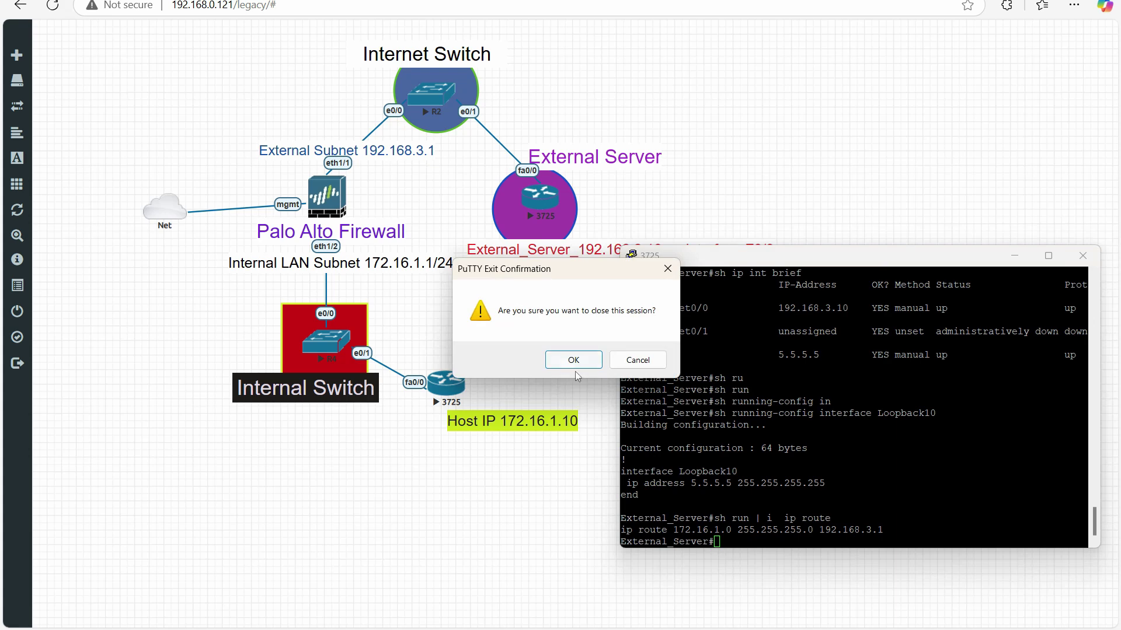
pyautogui.click(573, 360)
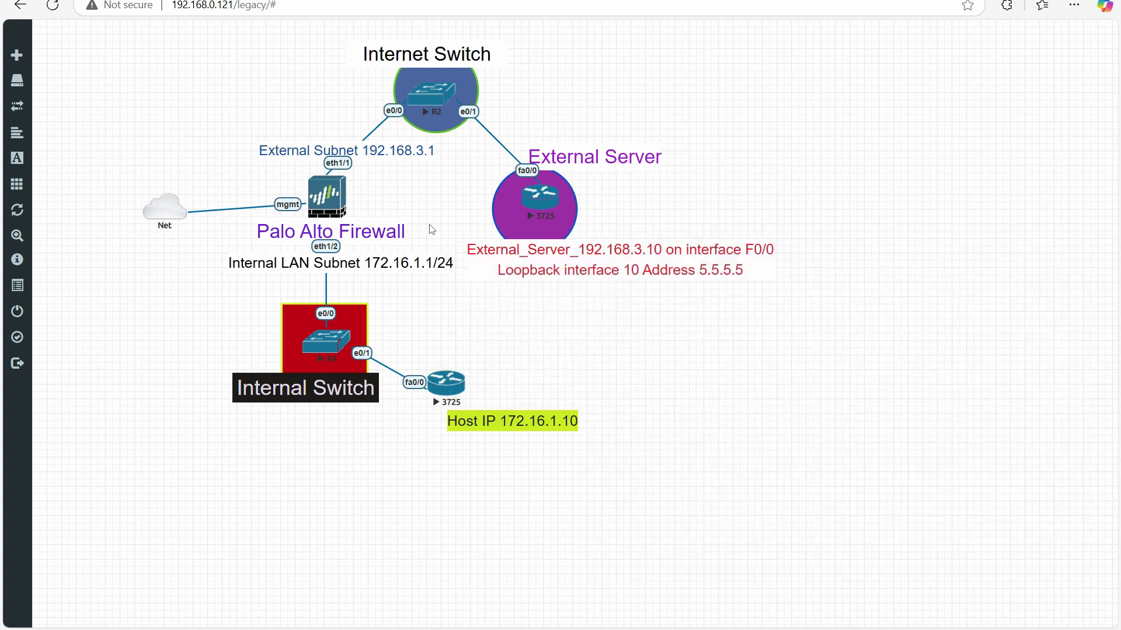
# Step: Open the console of the 3725 host connected to the Internal Switch and enter privileged EXEC mode with en
pyautogui.click(445, 382)
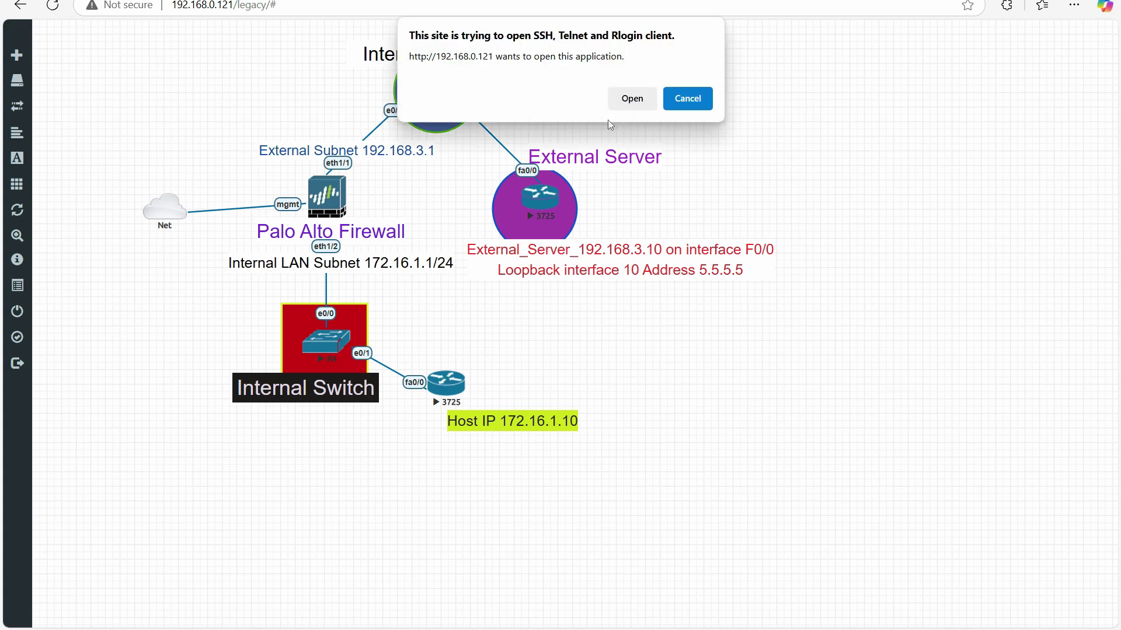
pyautogui.click(626, 99)
pyautogui.moveTo(327, 61); pyautogui.dragTo(692, 71)
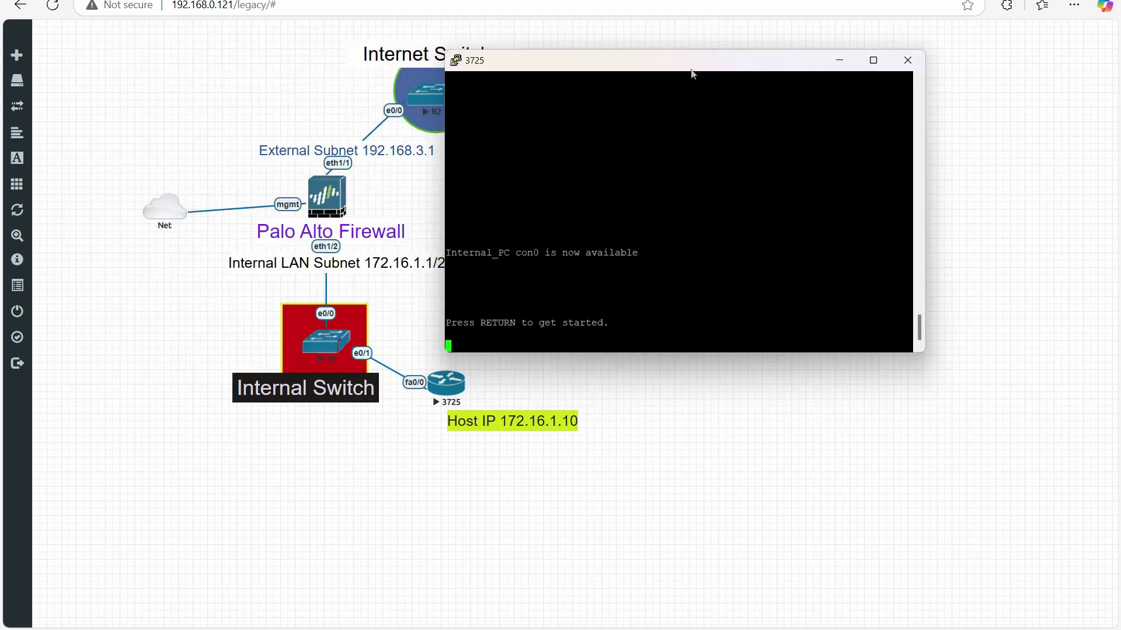
pyautogui.press('Return')
pyautogui.press('Return')
pyautogui.press('Return')
pyautogui.press('Return')
pyautogui.press('Return')
pyautogui.press('Return')
pyautogui.press('Return')
pyautogui.press('Return')
pyautogui.write('en')
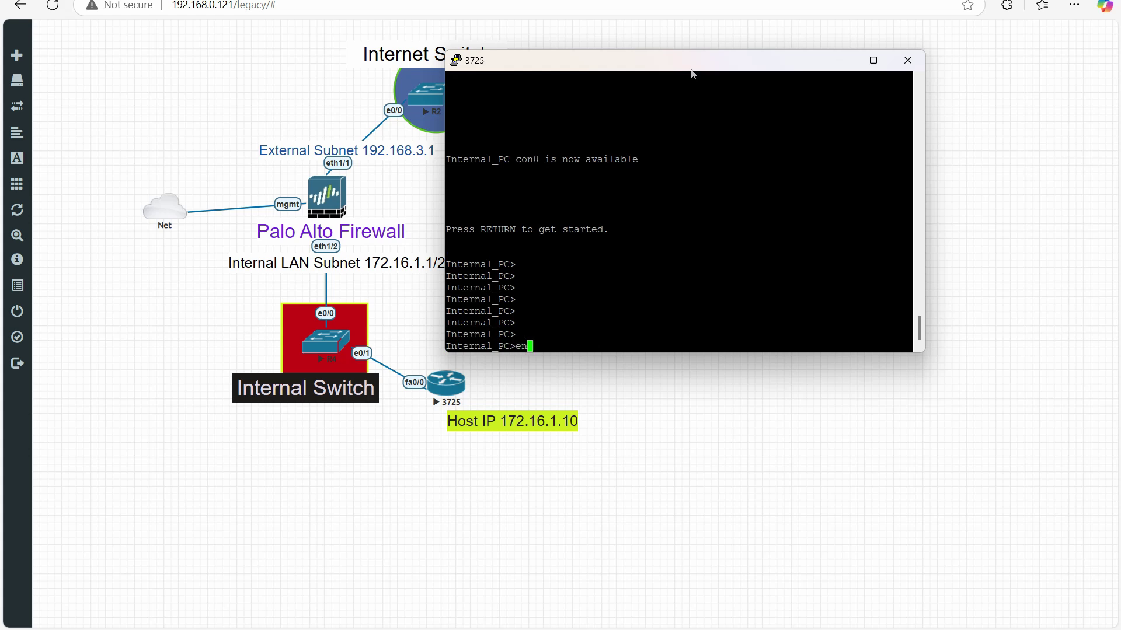
pyautogui.press('Return')
# Step: Show the detailed IP interface settings of the internal host with sh ip interface
pyautogui.write('sh ip int')
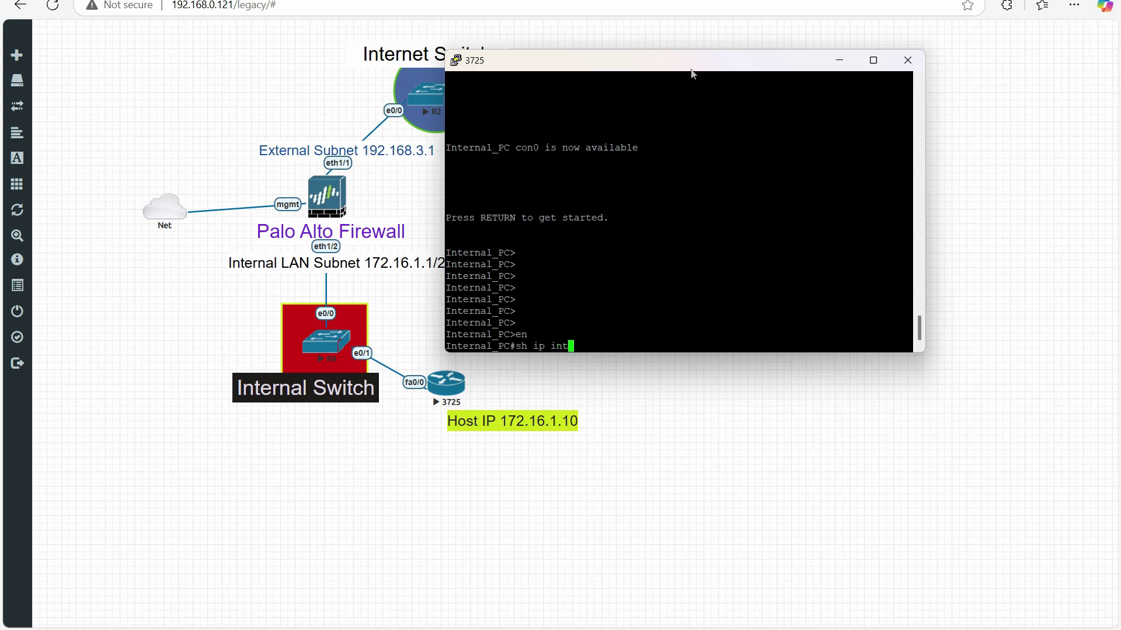
pyautogui.press('Tab')
pyautogui.press('Return')
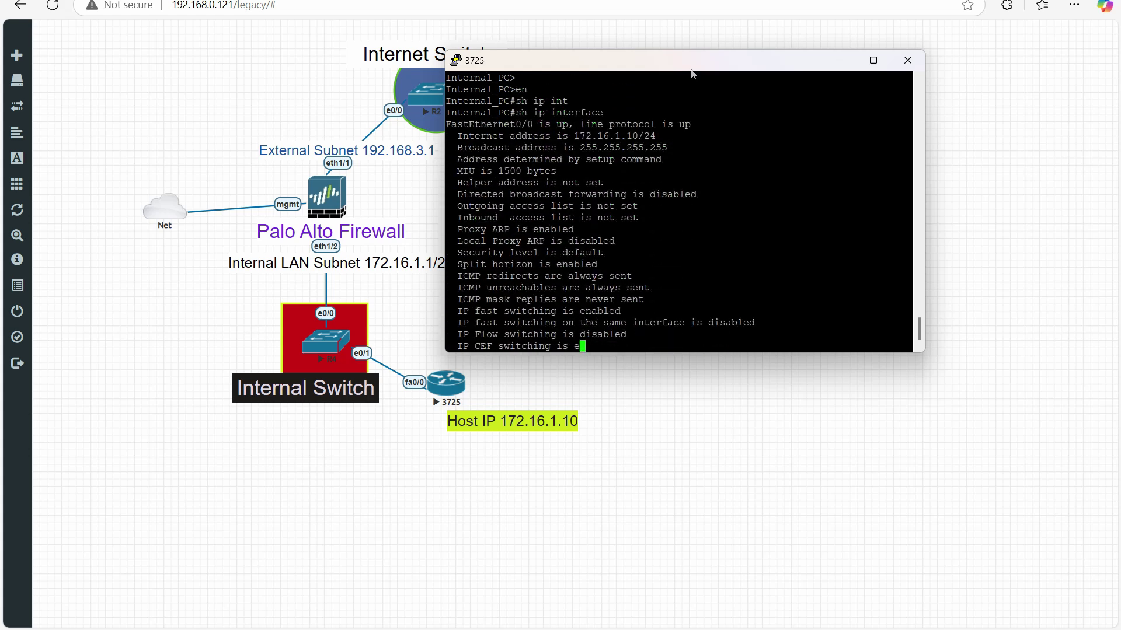
# Step: Show the internal host's interface summary with sh ip int brief and compare FastEthernet0/0 with the host's IP and fa0/0 labels in the topology
pyautogui.write('sh ip int br')
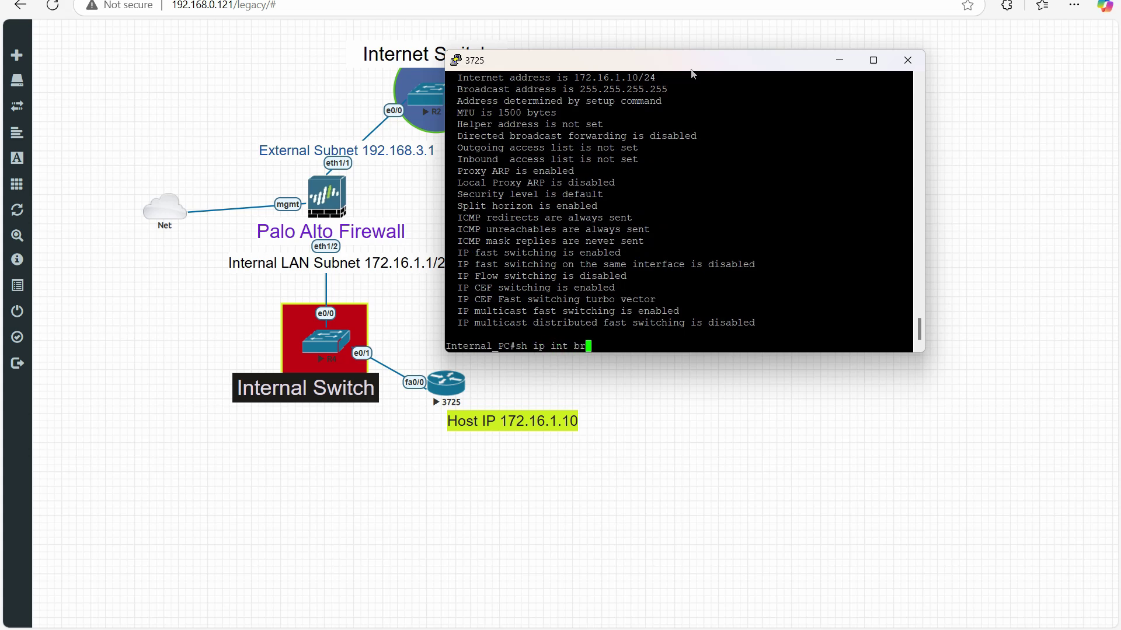
pyautogui.press('Tab')
pyautogui.press('Return')
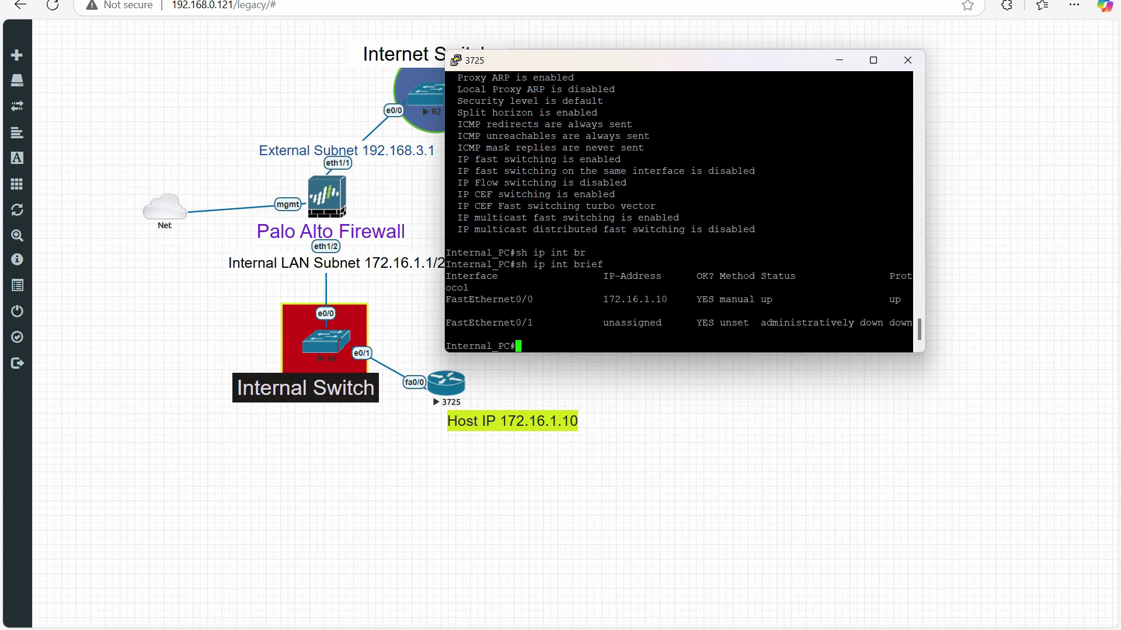
pyautogui.moveTo(598, 69); pyautogui.dragTo(695, 59)
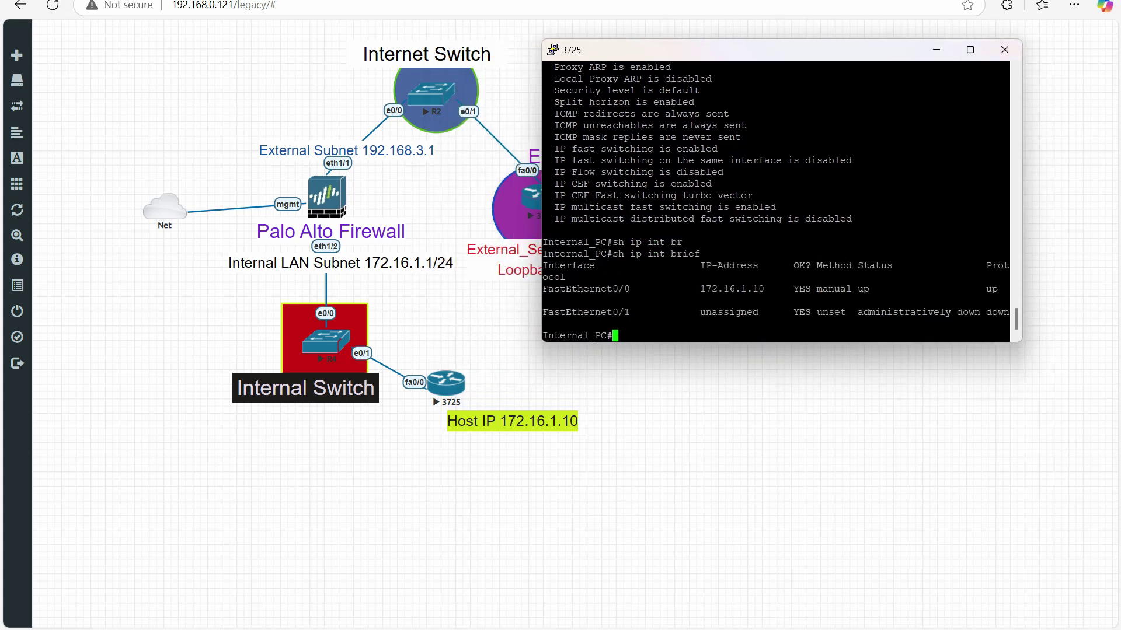
pyautogui.moveTo(479, 435); pyautogui.dragTo(581, 437)
pyautogui.moveTo(423, 379)
pyautogui.mouseDown()
pyautogui.moveTo(403, 374)
pyautogui.moveTo(408, 397)
pyautogui.moveTo(422, 372)
pyautogui.mouseUp()
pyautogui.moveTo(544, 298); pyautogui.dragTo(633, 295)
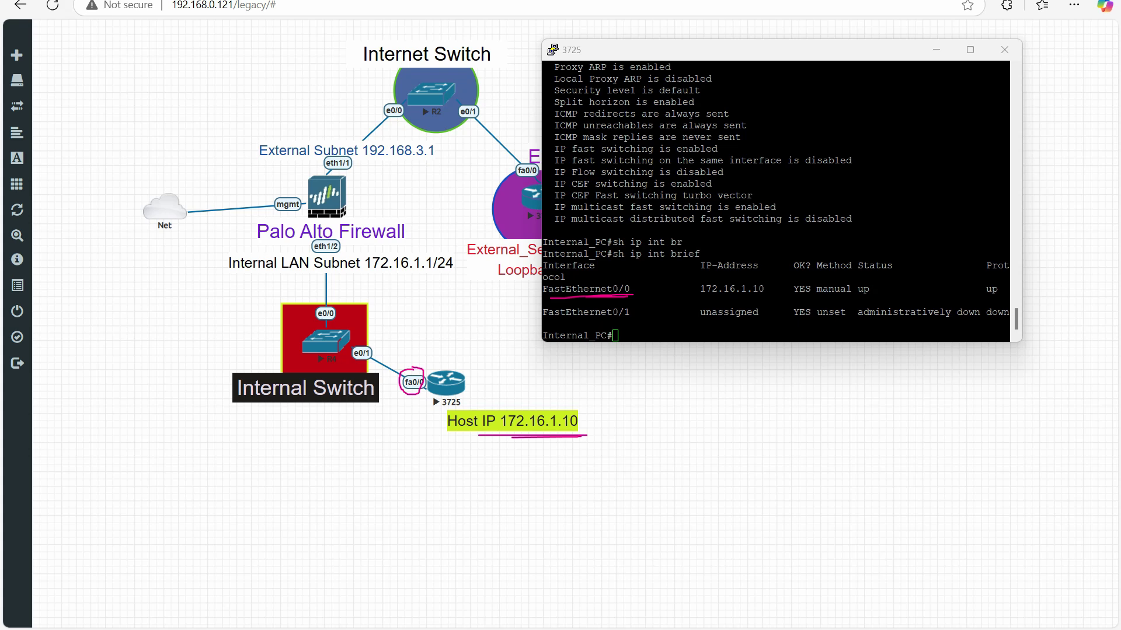
pyautogui.press('Escape')
# Step: Copy the FastEthernet0/0 interface name and show its configuration with sh running-config interface FastEthernet0/0
pyautogui.moveTo(543, 288); pyautogui.dragTo(629, 289)
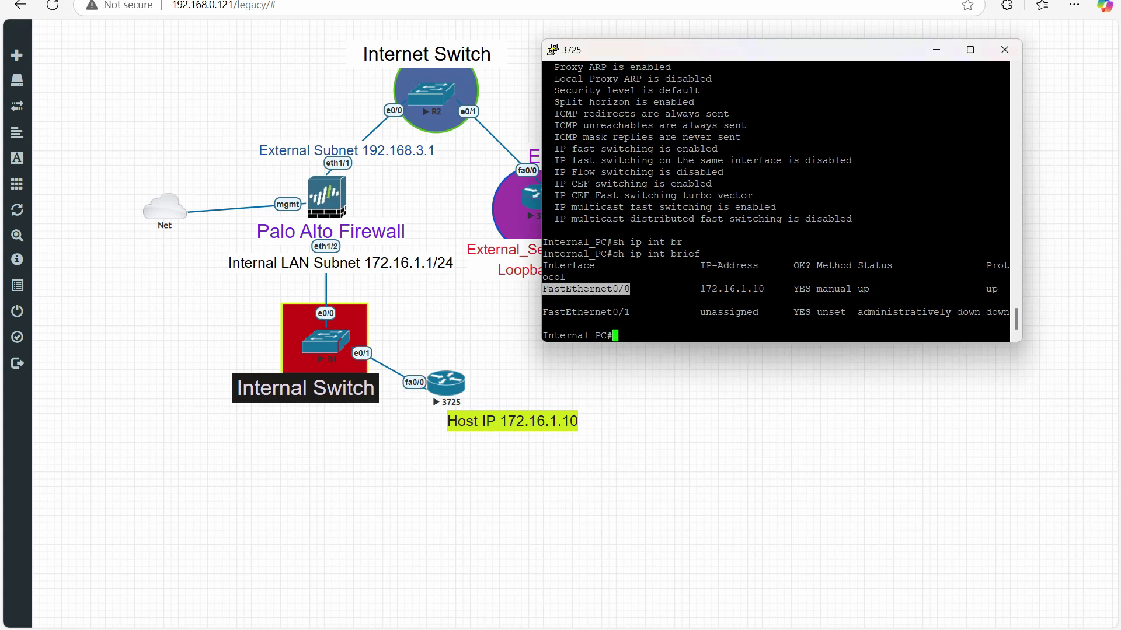
pyautogui.write('sh run')
pyautogui.press('Tab')
pyautogui.write('in')
pyautogui.press('Tab')
pyautogui.write('FastEthernet0/0')
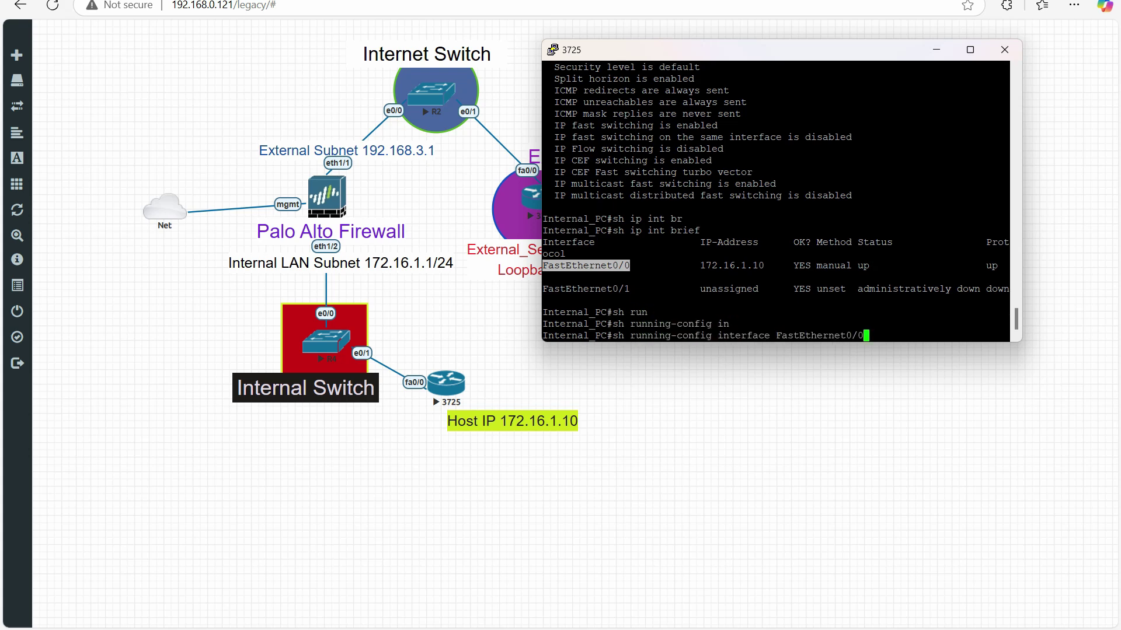
pyautogui.press('Return')
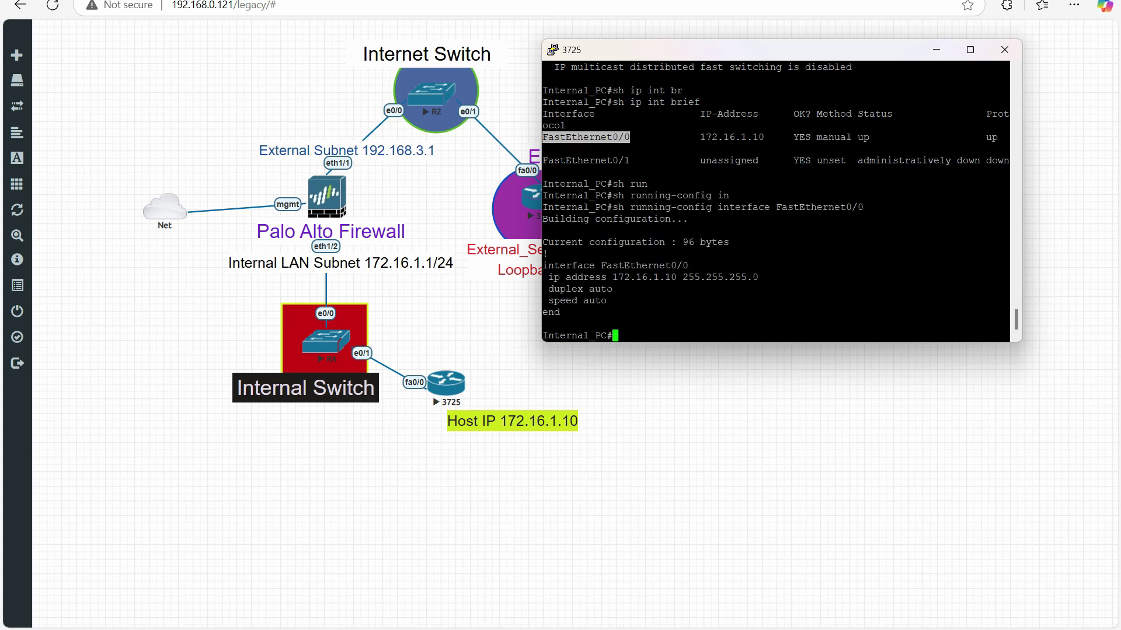
# Step: Filter the internal host's running configuration for static routes with sh run | i ip route
pyautogui.write('sh run | i')
pyautogui.press('BackSpace')
pyautogui.press('BackSpace')
pyautogui.press('BackSpace')
pyautogui.press('BackSpace')
pyautogui.write('|  i i')
pyautogui.write('route')
pyautogui.press('Return')
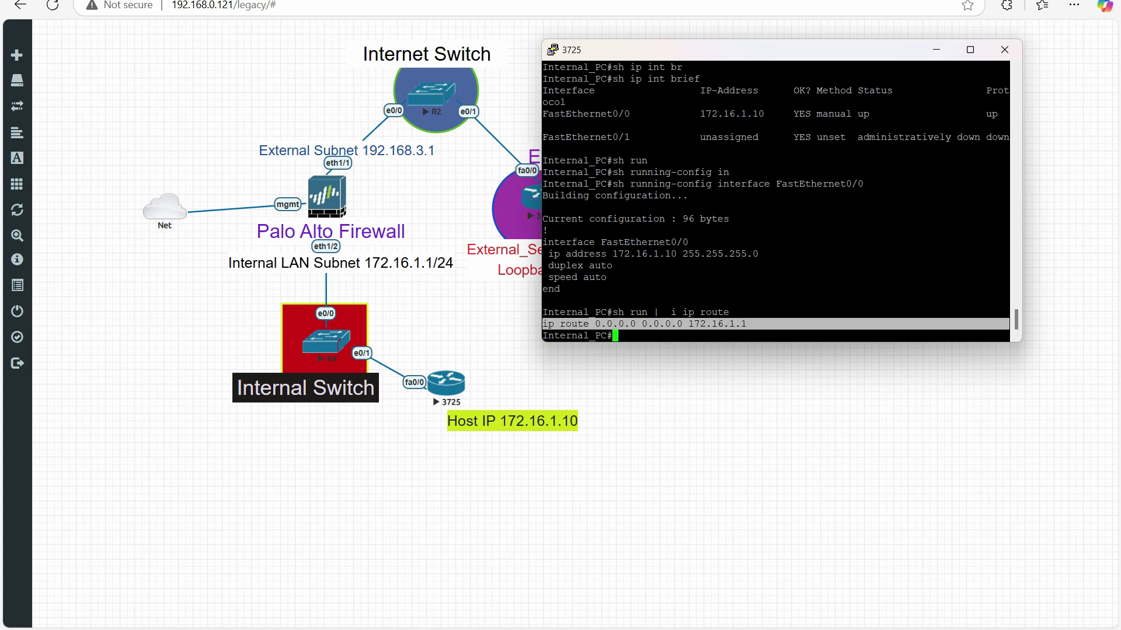
# Step: Compare the internal host's default route with the Internal LAN subnet label and move the console window clear of the topology
pyautogui.moveTo(194, 265); pyautogui.dragTo(237, 245)
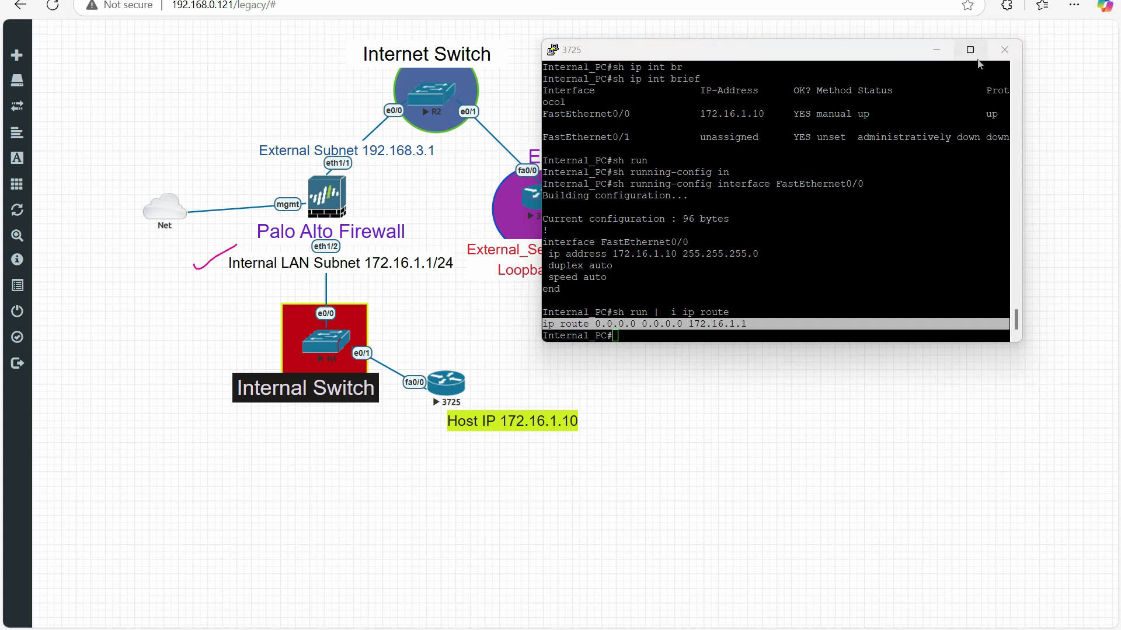
pyautogui.click(799, 58)
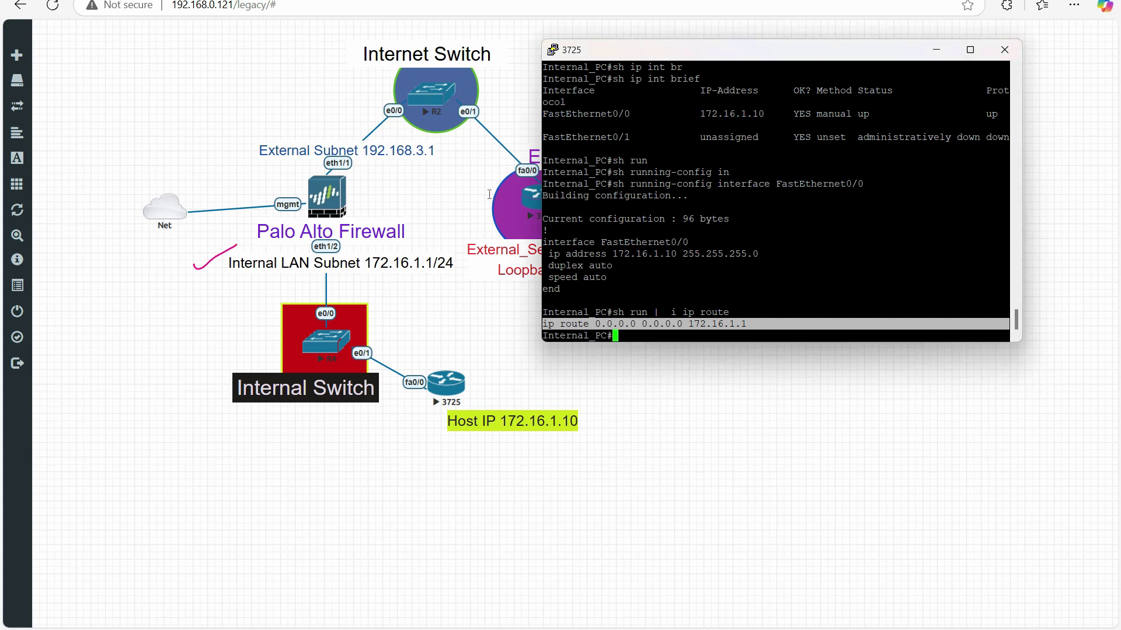
pyautogui.moveTo(657, 61); pyautogui.dragTo(764, 64)
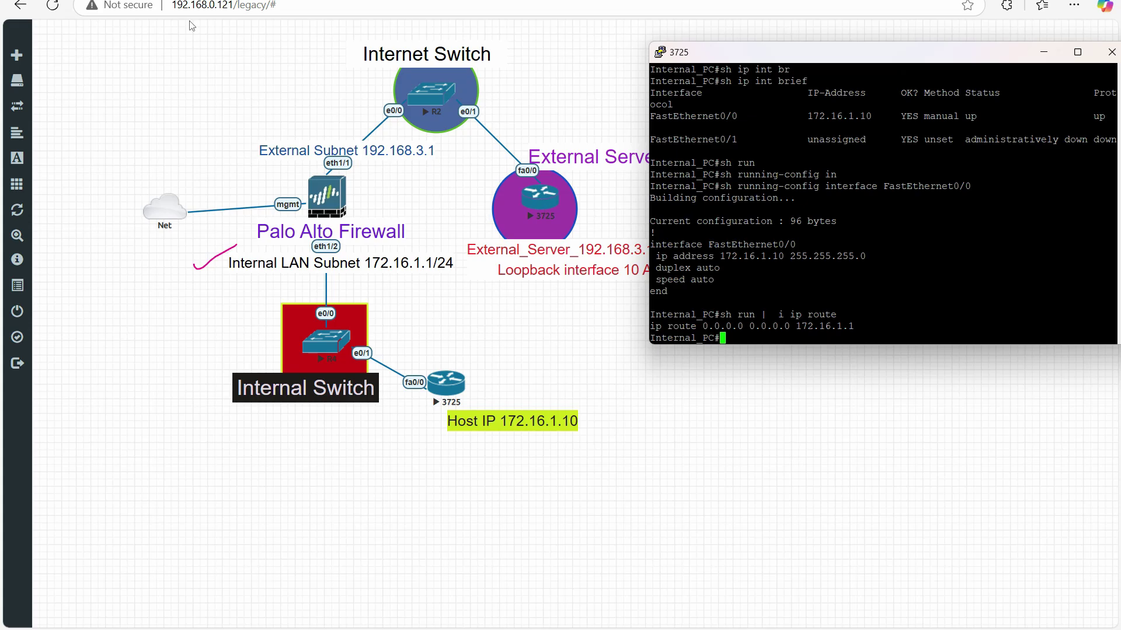
# Step: Switch to the firewall's web interface at 192.168.0.39 and return to the lab topology
pyautogui.click(233, 0)
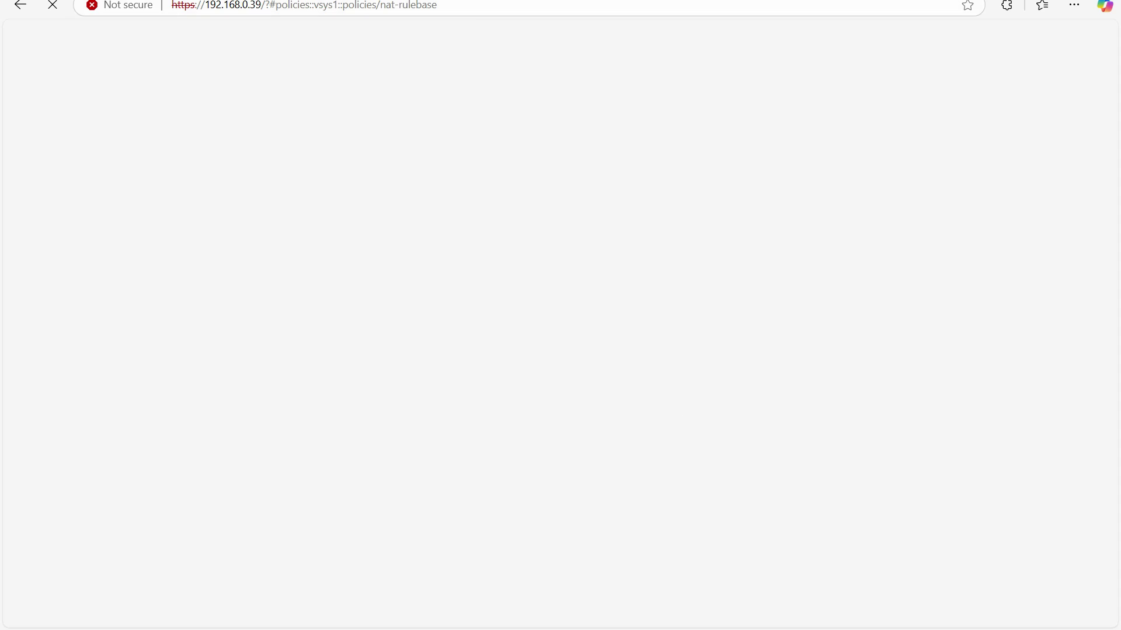
pyautogui.click(356, 0)
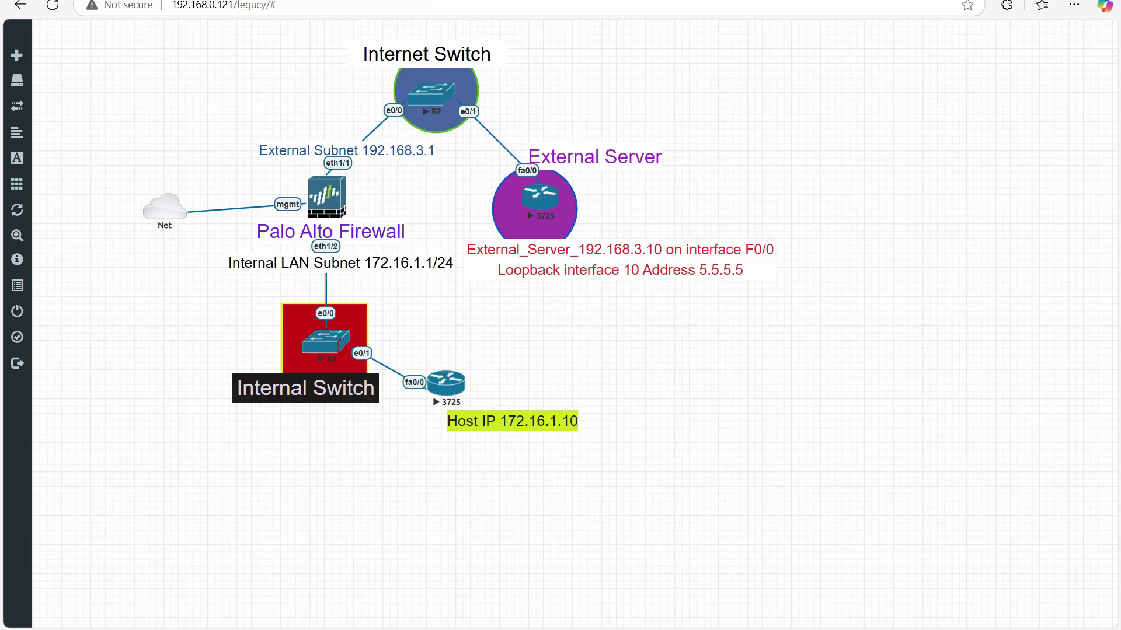